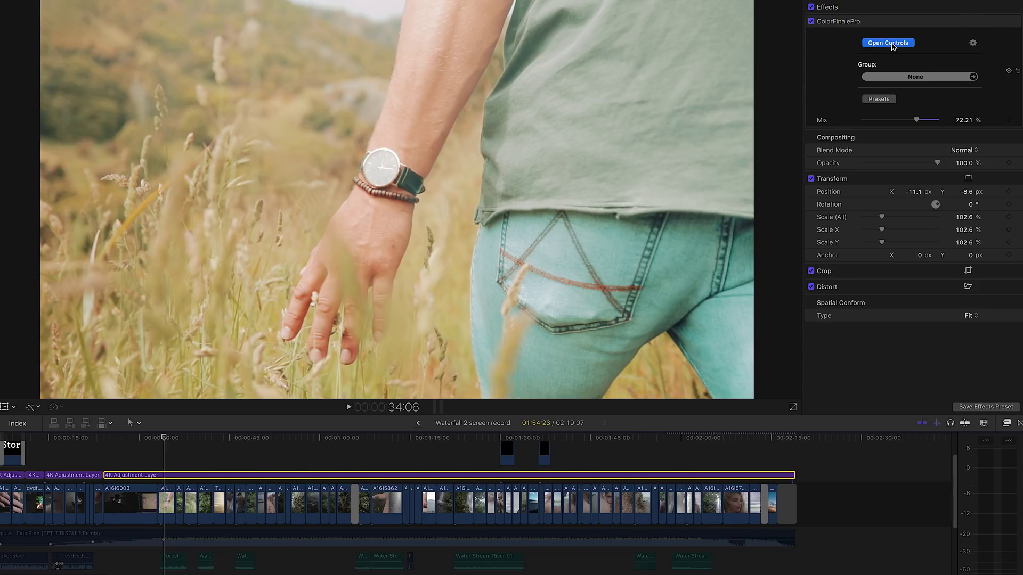
# - Open the ColorFinalePro controls on the long 4K Adjustment Layer and review its LUT Utility, Curves and 6 Vectors settings
pyautogui.click(893, 47)
pyautogui.click(317, 407)
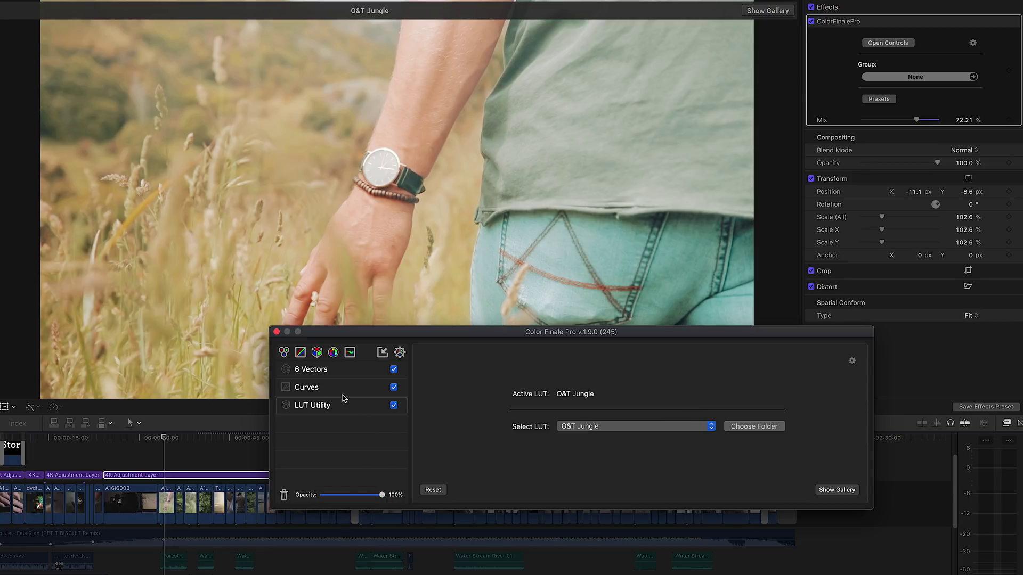
pyautogui.click(320, 391)
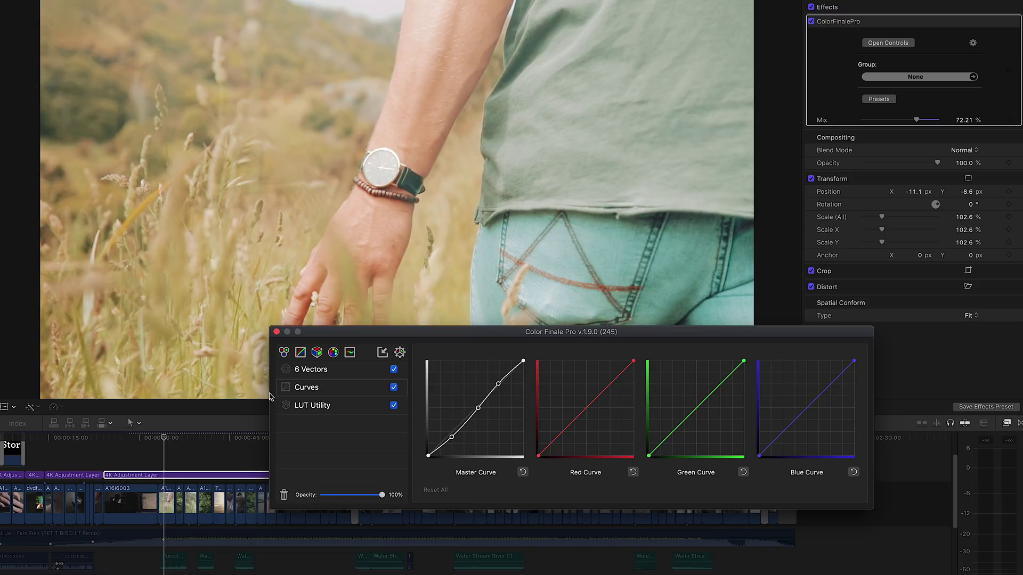
pyautogui.click(317, 373)
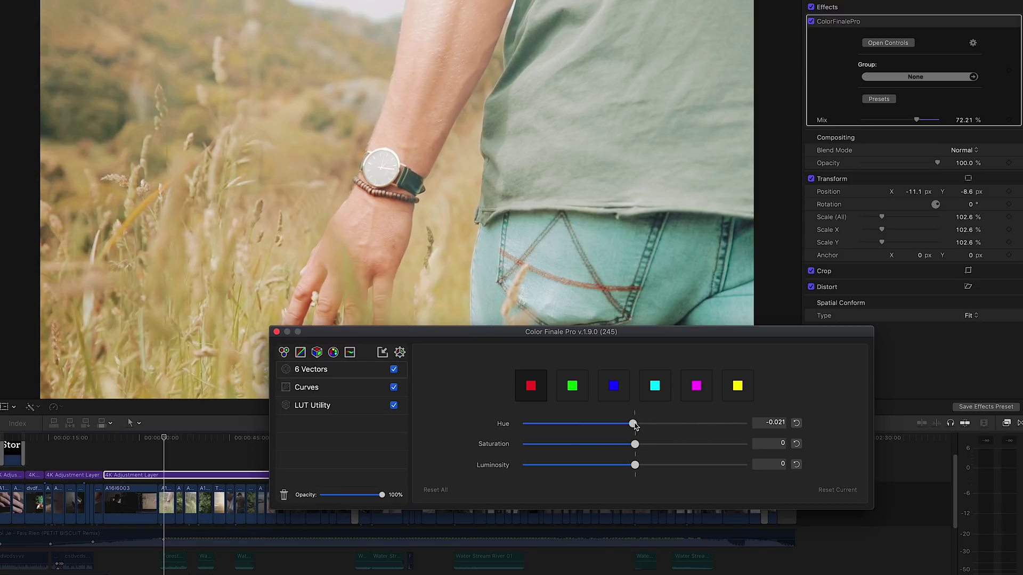
# - Preview the beach couple shot at 52:00 beside the 6 Vectors red hue settings and close the Color Finale controls
pyautogui.moveTo(374, 335); pyautogui.dragTo(575, 315)
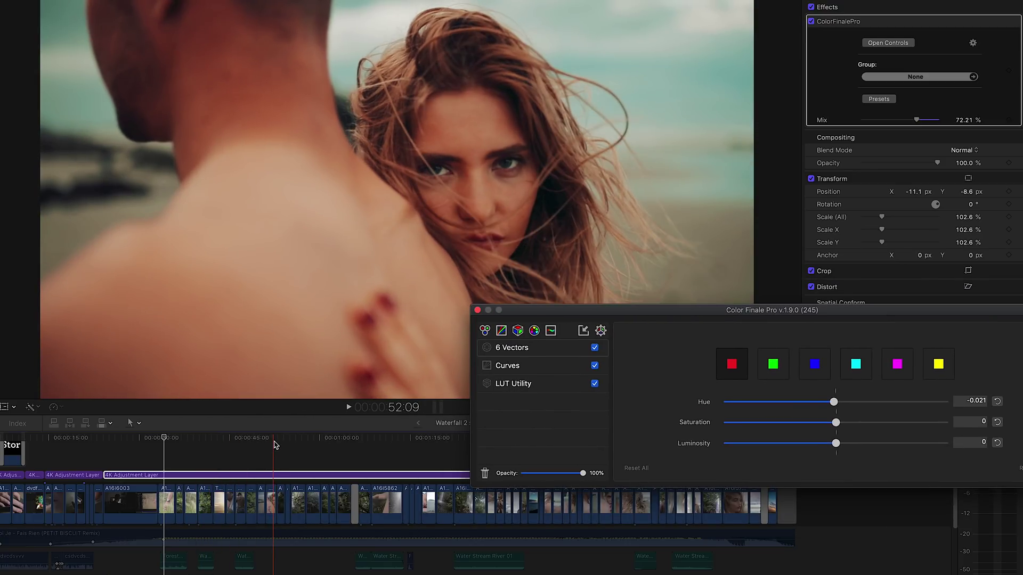
pyautogui.click(275, 442)
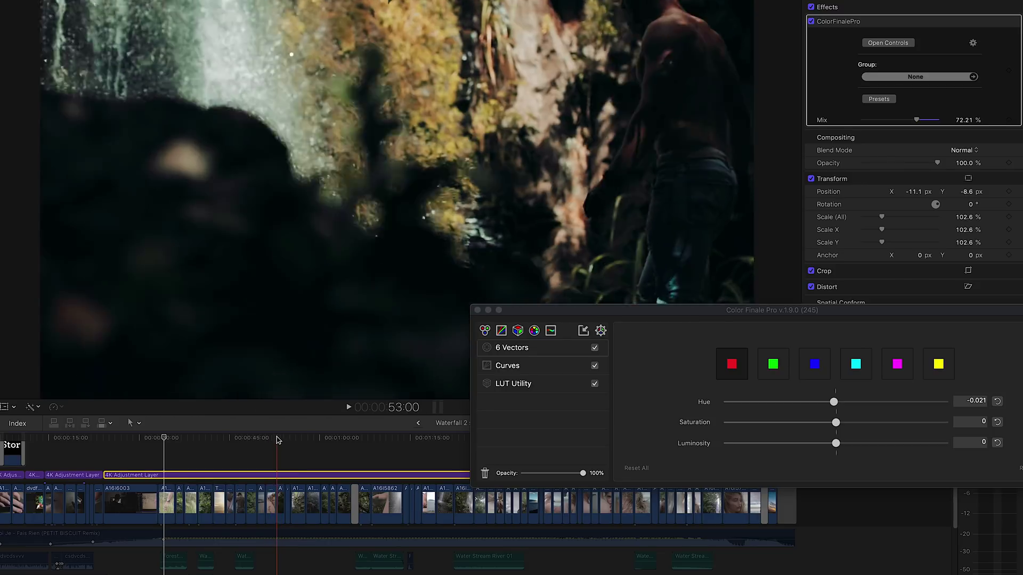
pyautogui.click(271, 439)
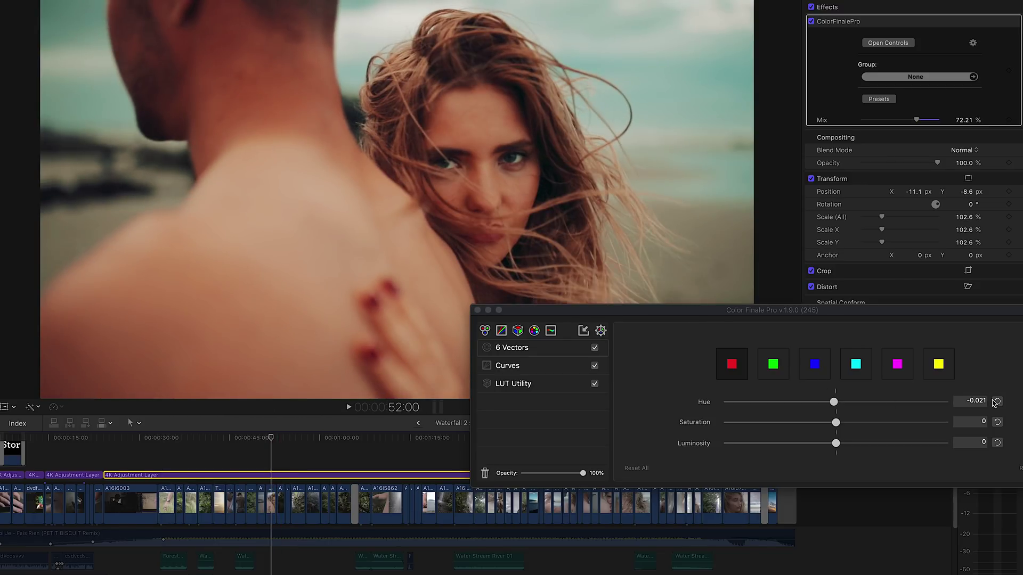
pyautogui.click(997, 402)
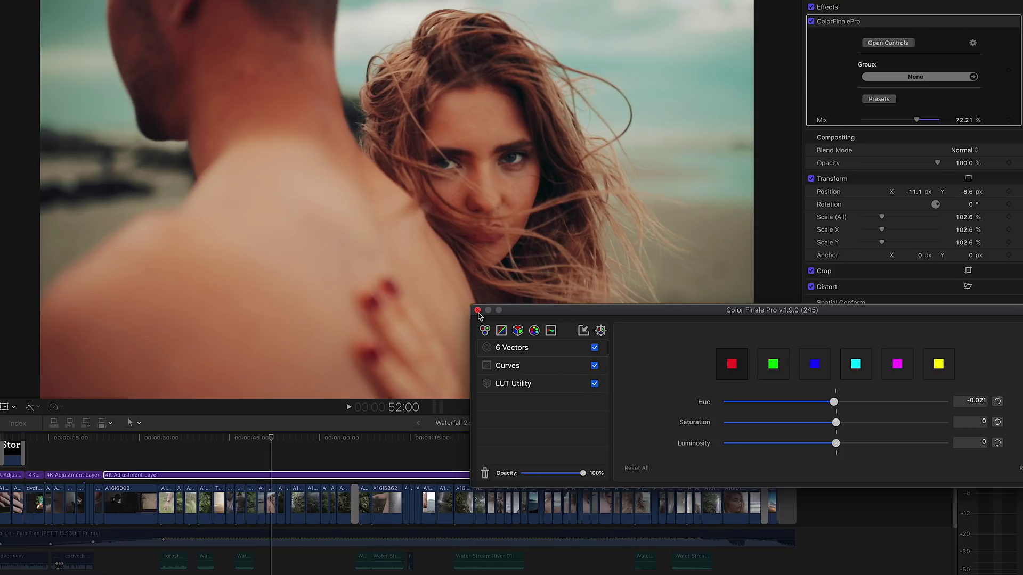
pyautogui.click(478, 310)
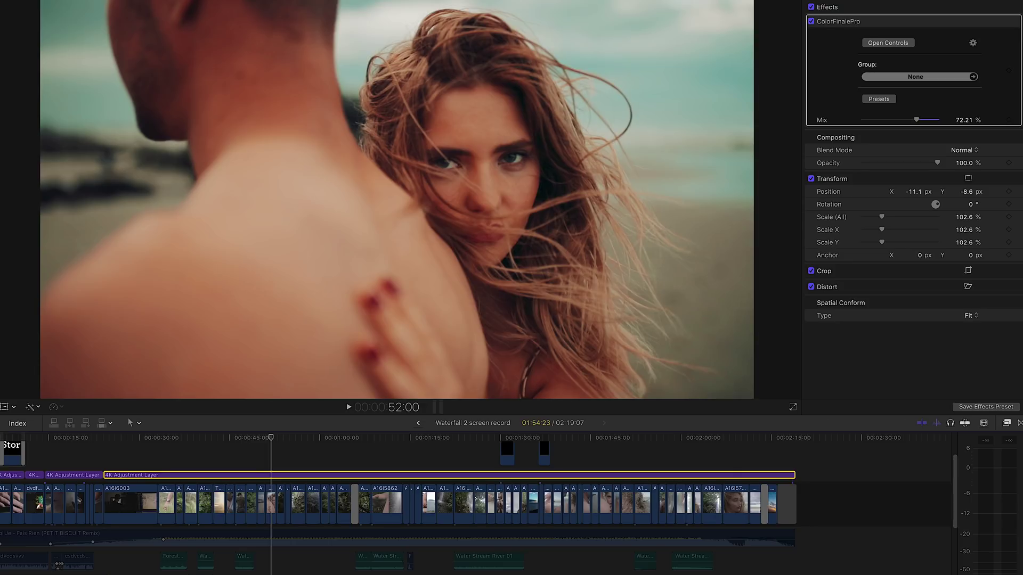
# - Add a Hue/Saturation Curves correction to the 4K Adjustment Layer
pyautogui.press('ctrl+super+s')
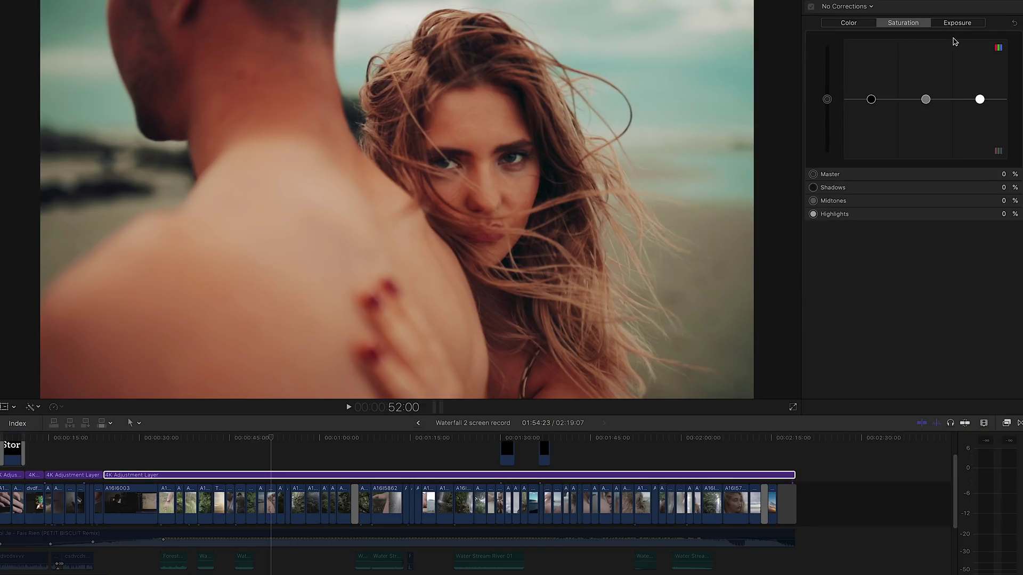
pyautogui.click(855, 7)
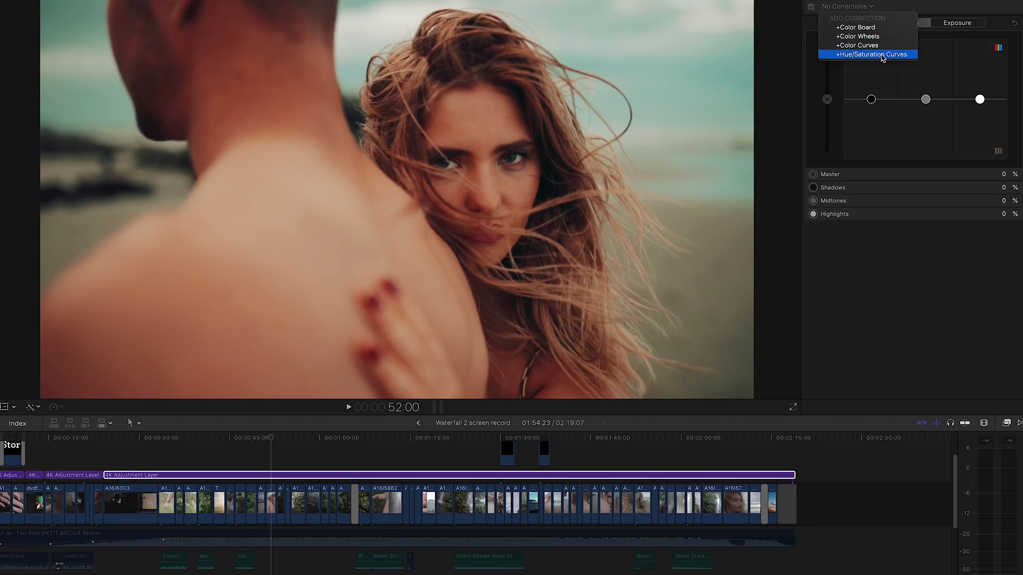
pyautogui.click(882, 55)
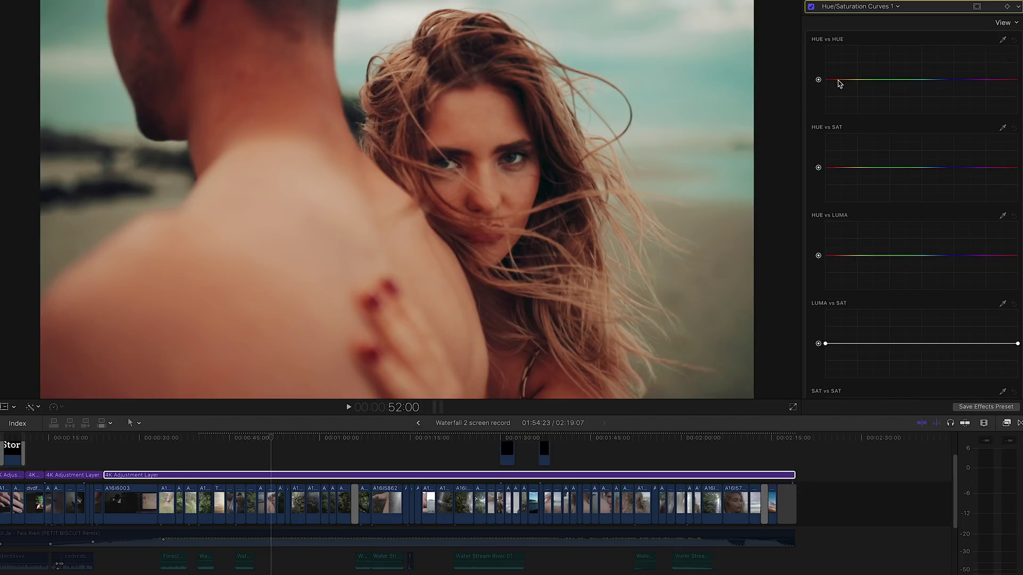
# - Try control points in the orange-yellow range of the Hue vs Hue curve, then reset that curve
pyautogui.click(833, 80)
pyautogui.click(842, 80)
pyautogui.click(859, 80)
pyautogui.moveTo(843, 81); pyautogui.dragTo(842, 80)
pyautogui.click(1014, 41)
# - Remove the Hue/Saturation Curves correction from the 4K Adjustment Layer
pyautogui.click(868, 4)
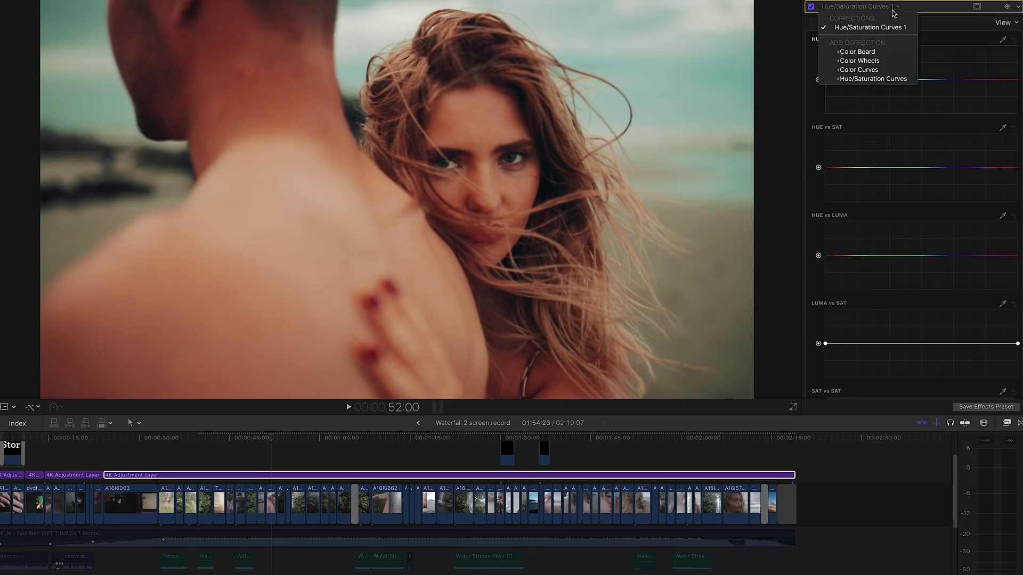
pyautogui.click(831, 1)
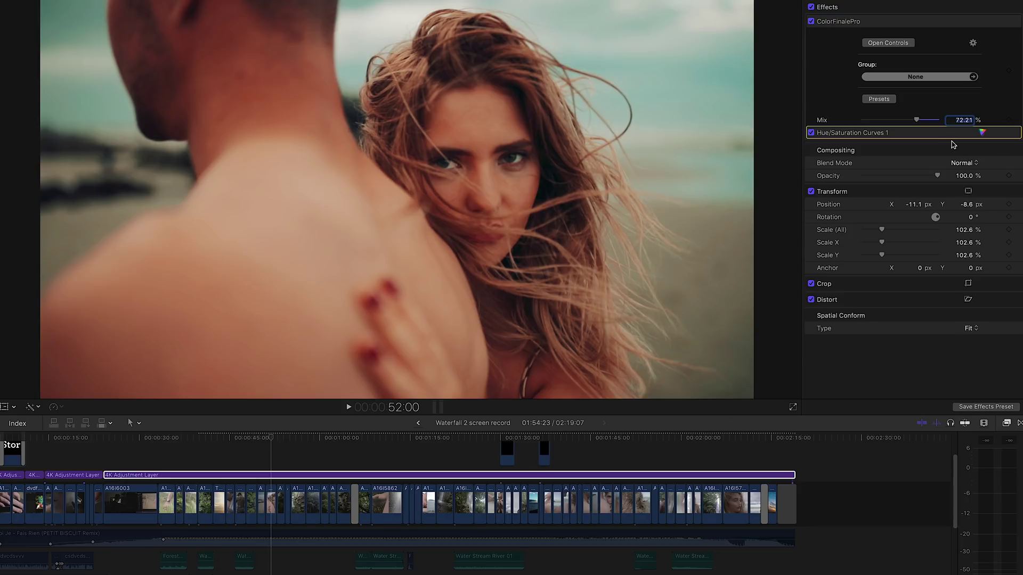
pyautogui.press('Delete')
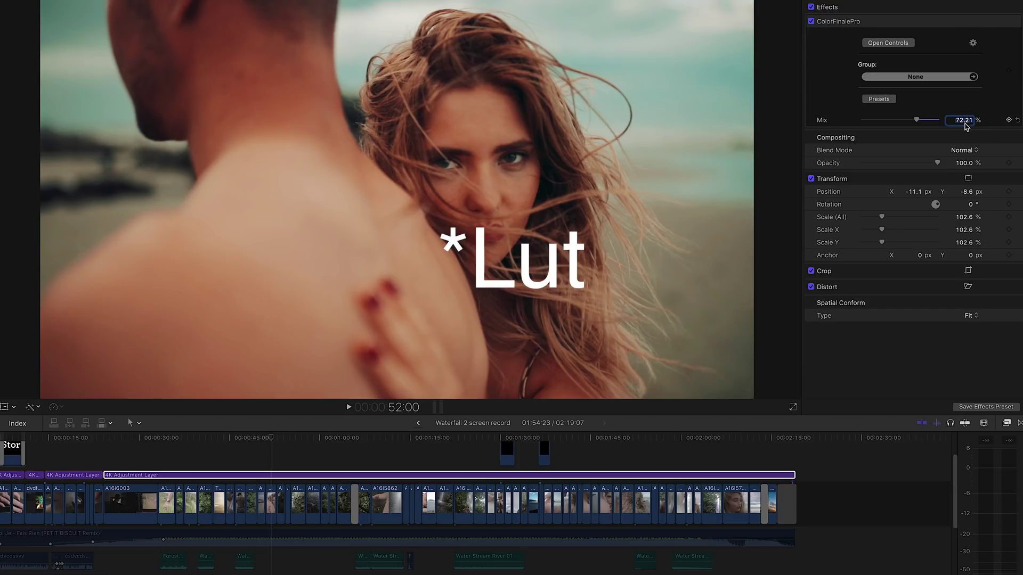
# - Try a higher mix for the ColorFinalePro effect, then undo the change
pyautogui.moveTo(915, 122); pyautogui.dragTo(956, 127)
pyautogui.press('super+z')
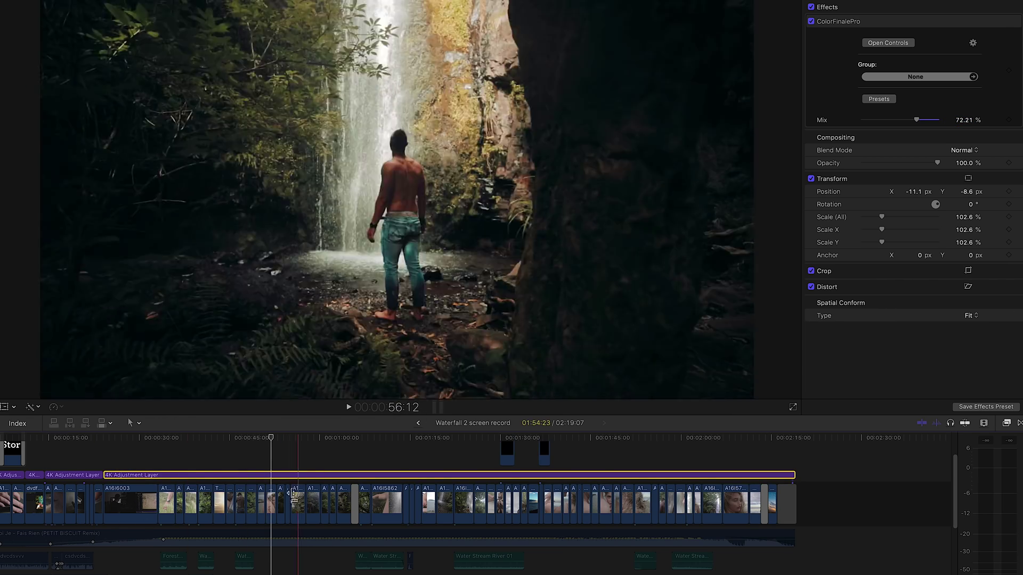
# - Go back to the grass field shot near 34:08 and select its clip to check its own settings
pyautogui.click(261, 470)
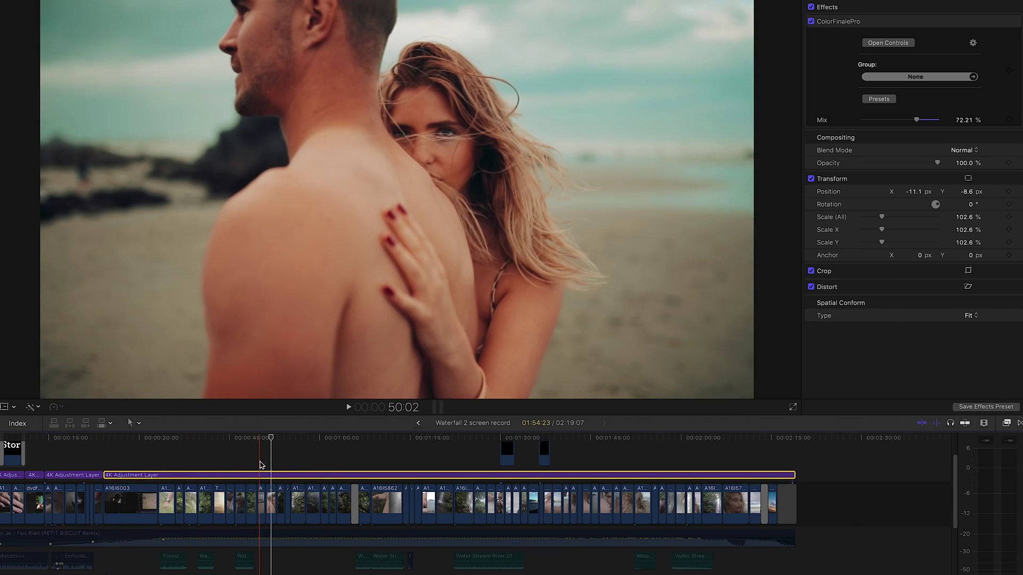
pyautogui.click(165, 437)
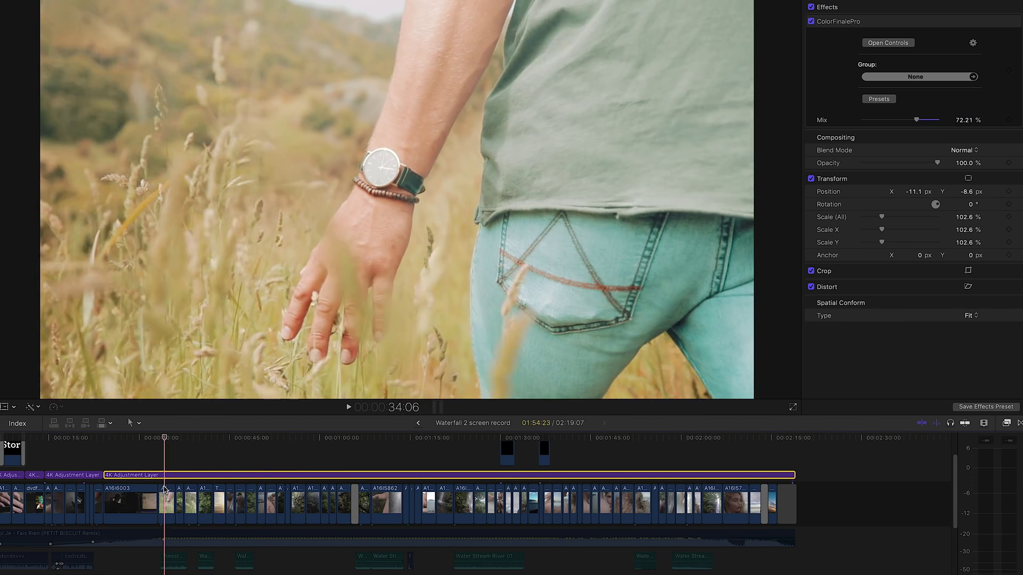
pyautogui.click(166, 501)
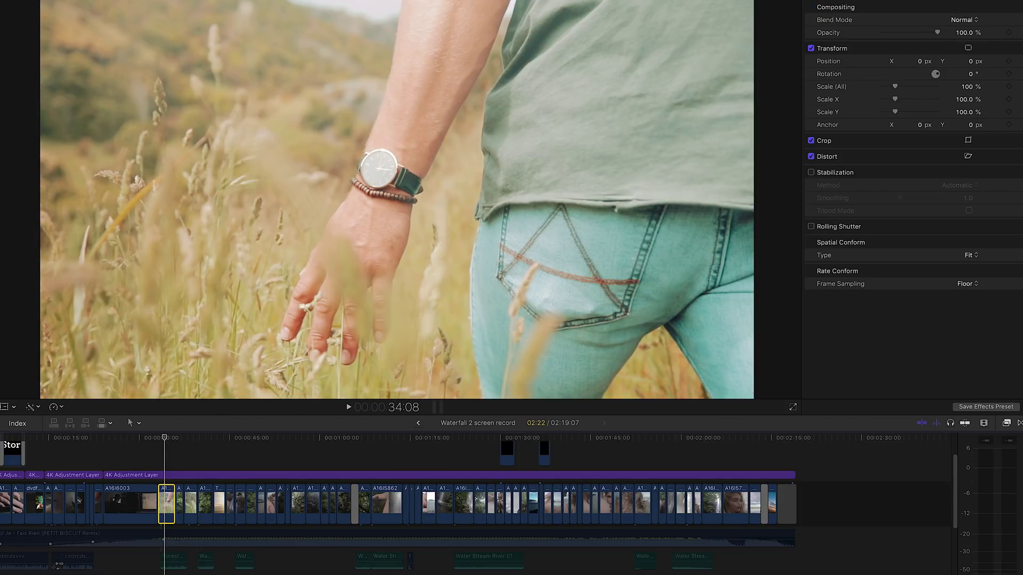
pyautogui.press('super+6')
pyautogui.press('super+6')
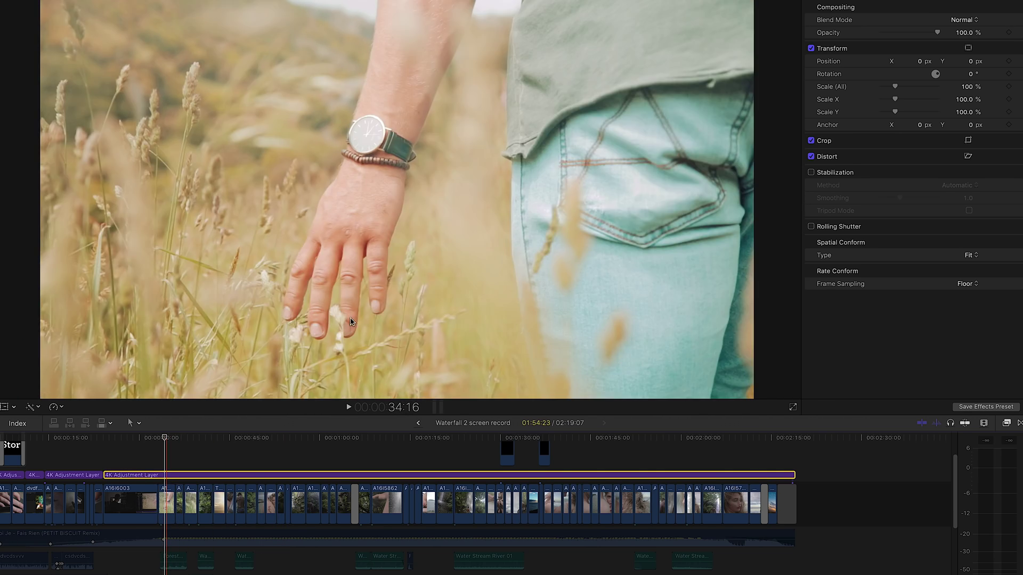
# - Select the long 4K Adjustment Layer and toggle ColorFinalePro off and on to compare the grass field shot before and after grading
pyautogui.click(192, 475)
pyautogui.click(811, 21)
pyautogui.click(811, 21)
pyautogui.click(811, 22)
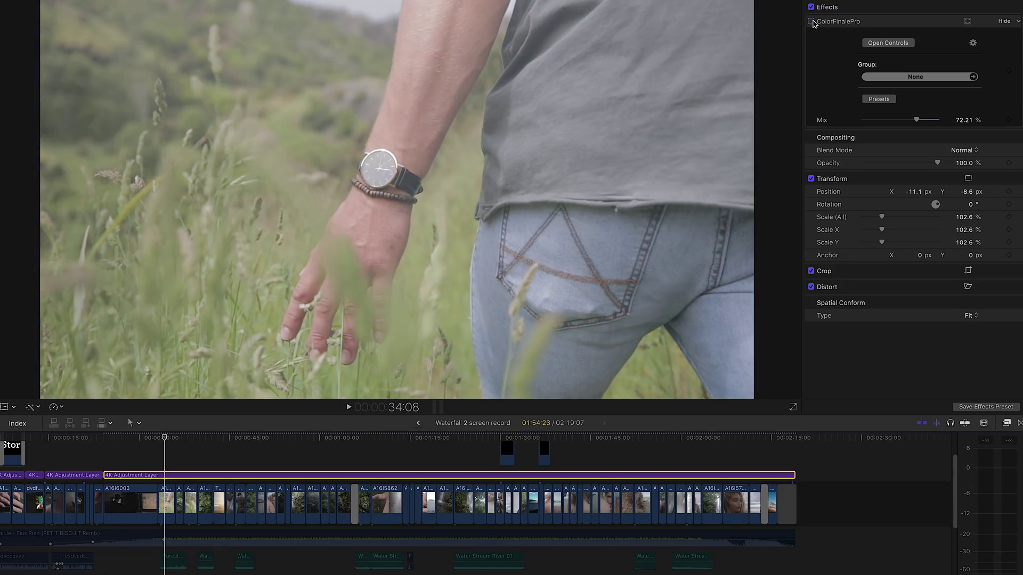
pyautogui.click(812, 21)
pyautogui.click(811, 22)
pyautogui.click(811, 22)
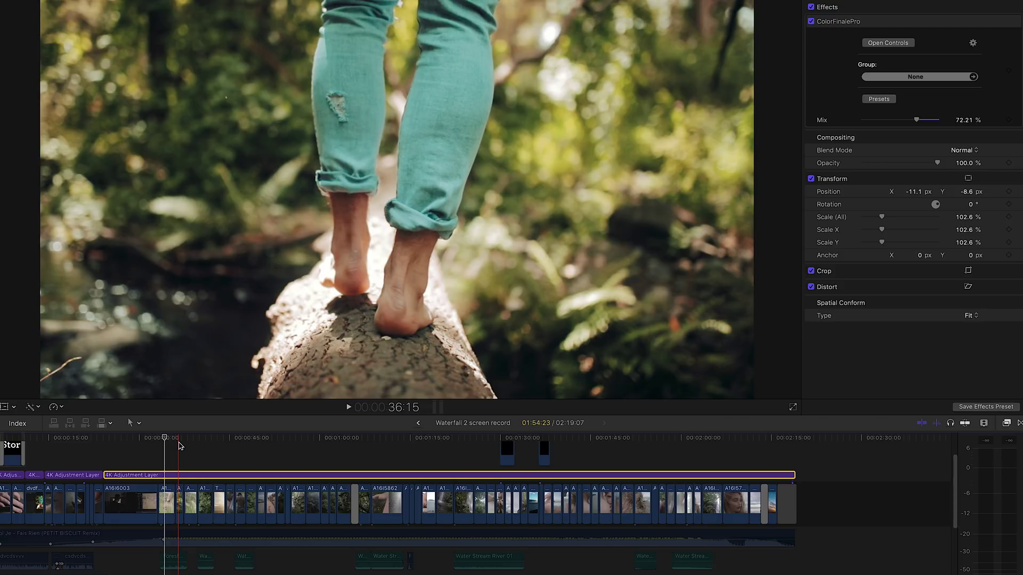
# - Compare the log-walking shot at 36:23 with ColorFinalePro turned off and back on
pyautogui.click(181, 444)
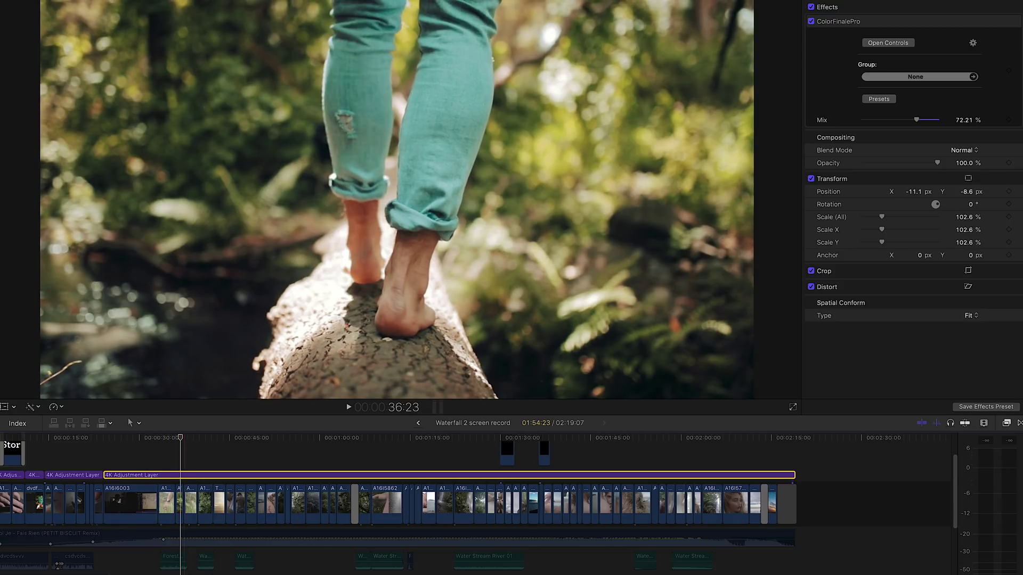
pyautogui.click(811, 22)
pyautogui.click(811, 22)
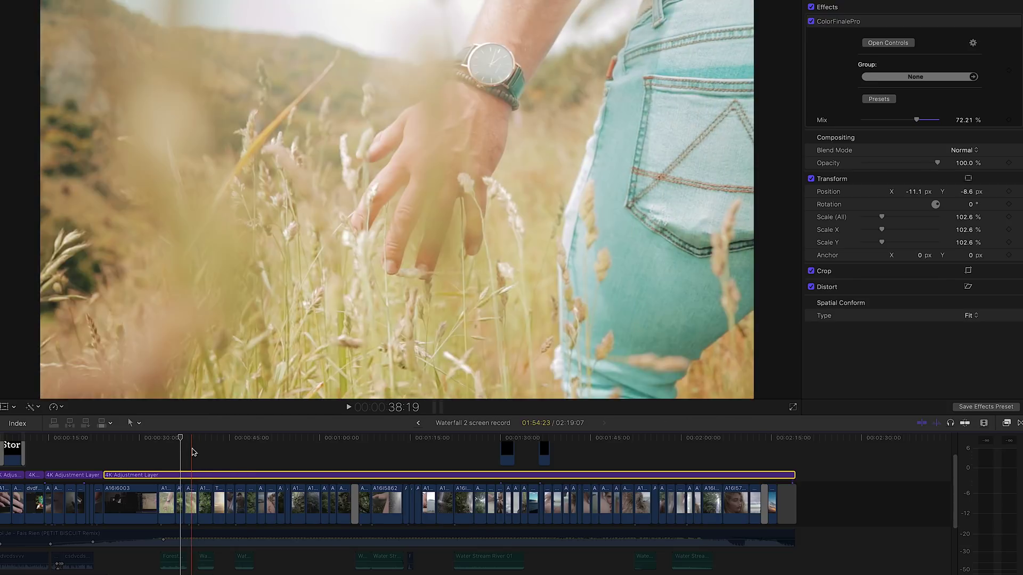
# - Go to the car window shot near 45:10 and compare it with the adjustment layer's ColorFinalePro effect off and on
pyautogui.click(193, 452)
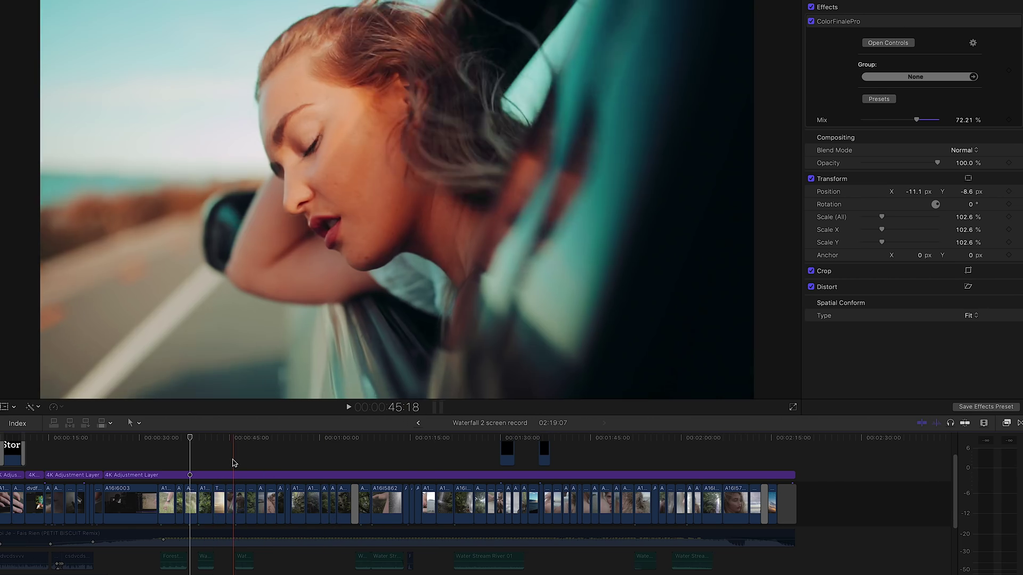
pyautogui.click(232, 463)
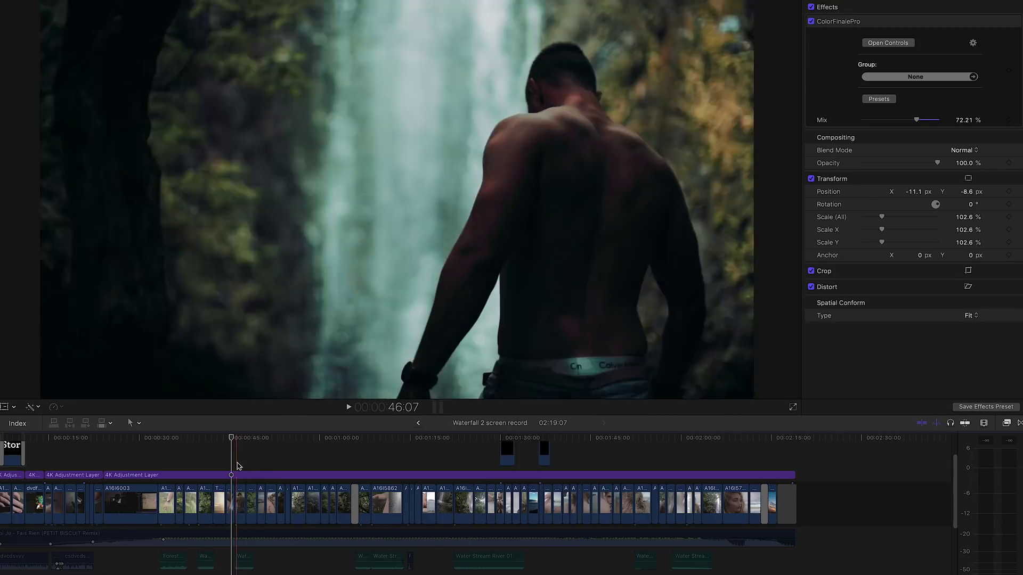
pyautogui.click(190, 474)
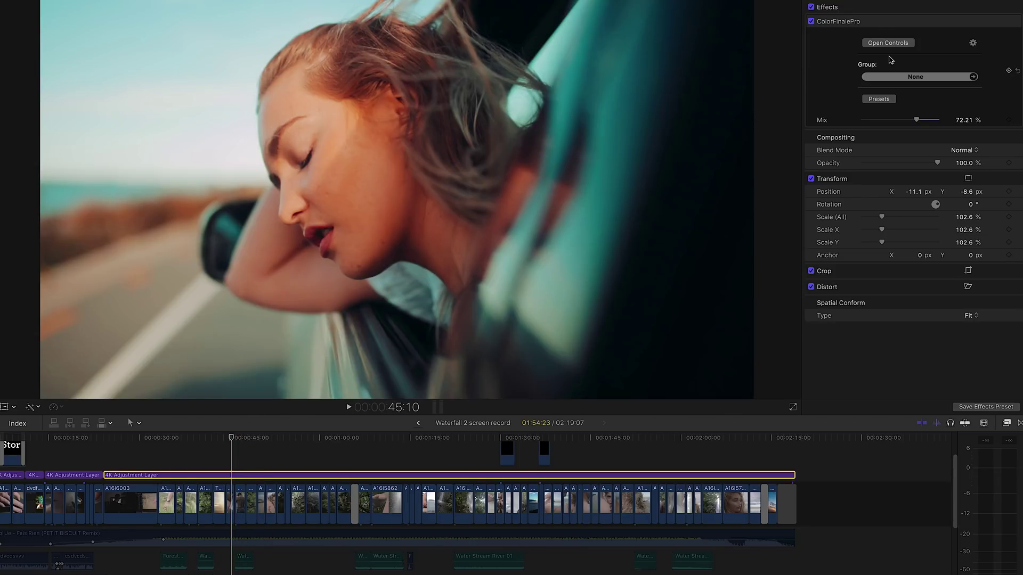
pyautogui.click(811, 22)
pyautogui.click(811, 22)
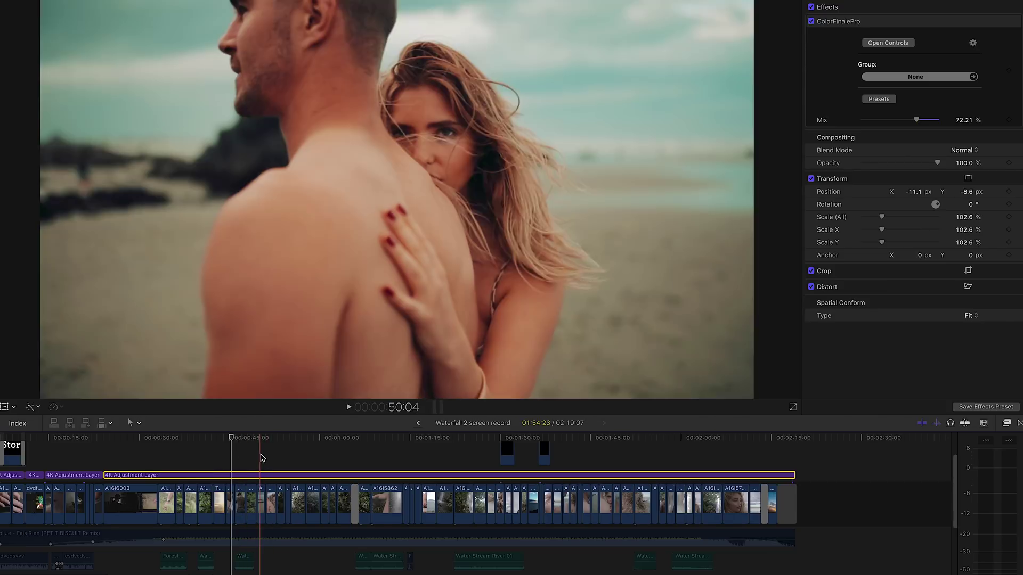
# - Toggle ColorFinalePro off and on over the beach couple shot at 50:10 to compare its skin tones and sky
pyautogui.click(262, 454)
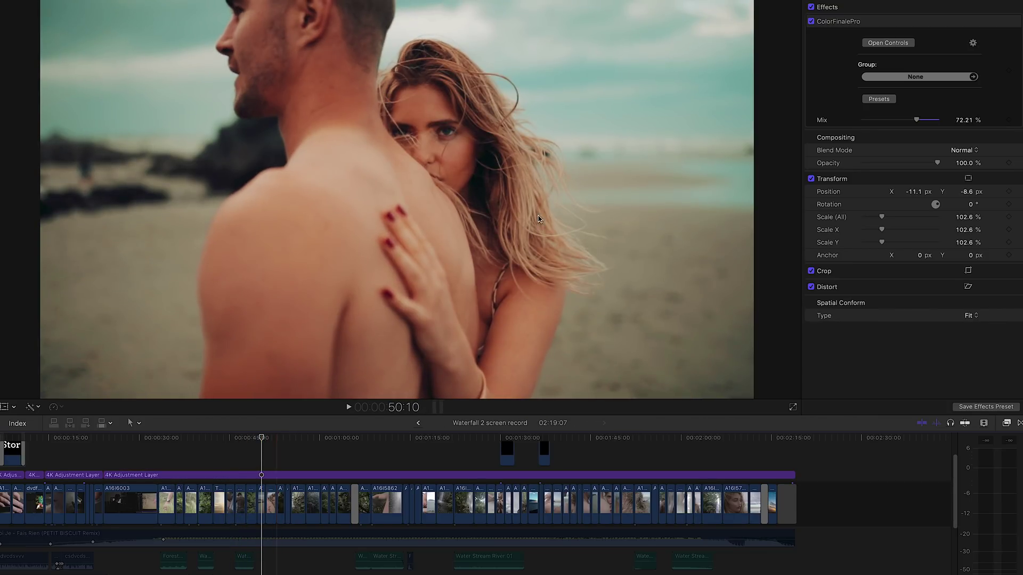
pyautogui.click(811, 22)
pyautogui.click(811, 21)
pyautogui.click(812, 21)
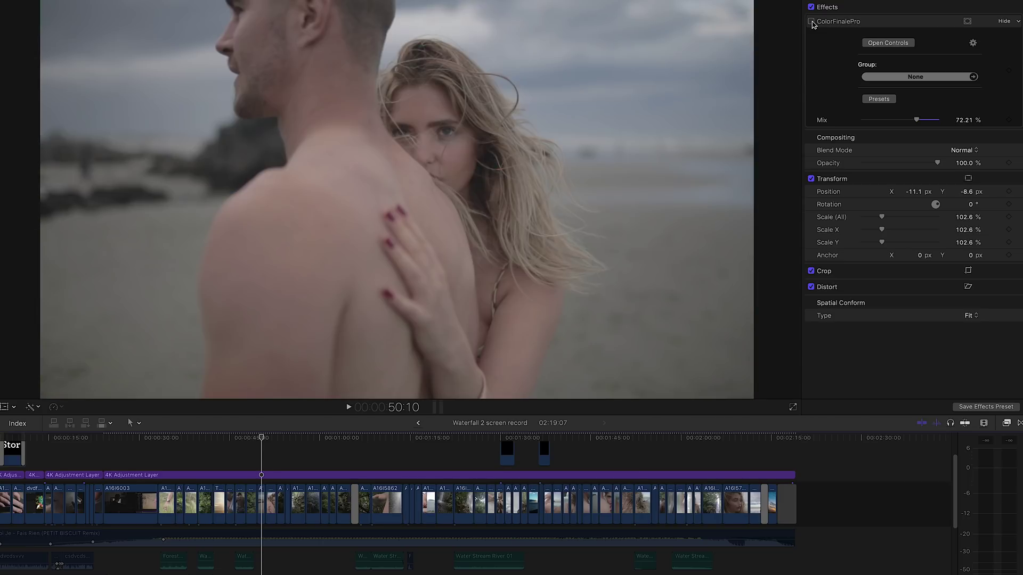
pyautogui.click(811, 21)
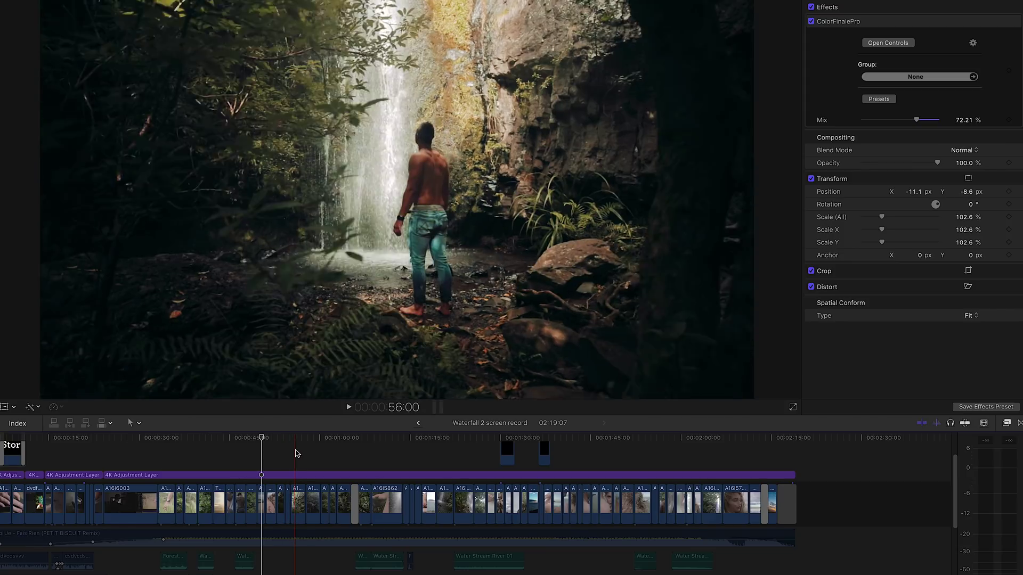
# - Compare the shot of the man at the waterfall at 56:06 with and without ColorFinalePro
pyautogui.click(296, 452)
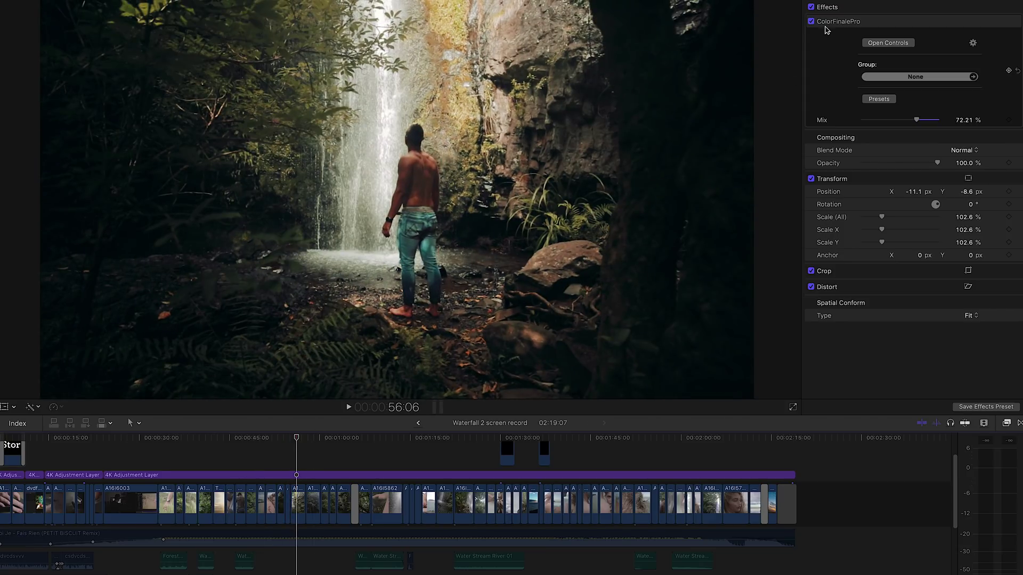
pyautogui.click(812, 22)
pyautogui.click(811, 22)
# - Move to the close-up of the eyes at 1:15:13 and compare it with ColorFinalePro off and on
pyautogui.moveTo(297, 439); pyautogui.dragTo(413, 438)
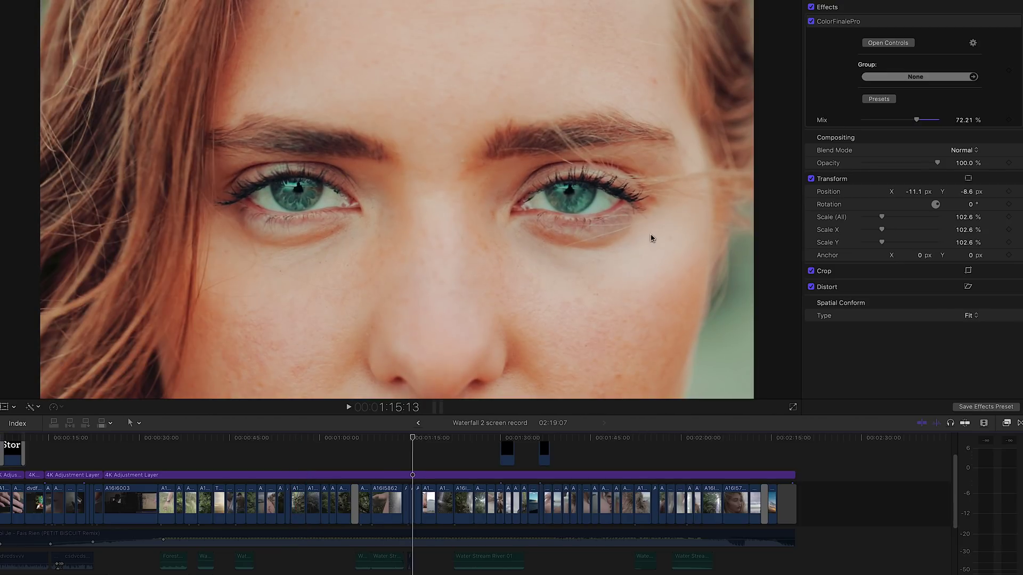
pyautogui.click(811, 22)
pyautogui.click(811, 22)
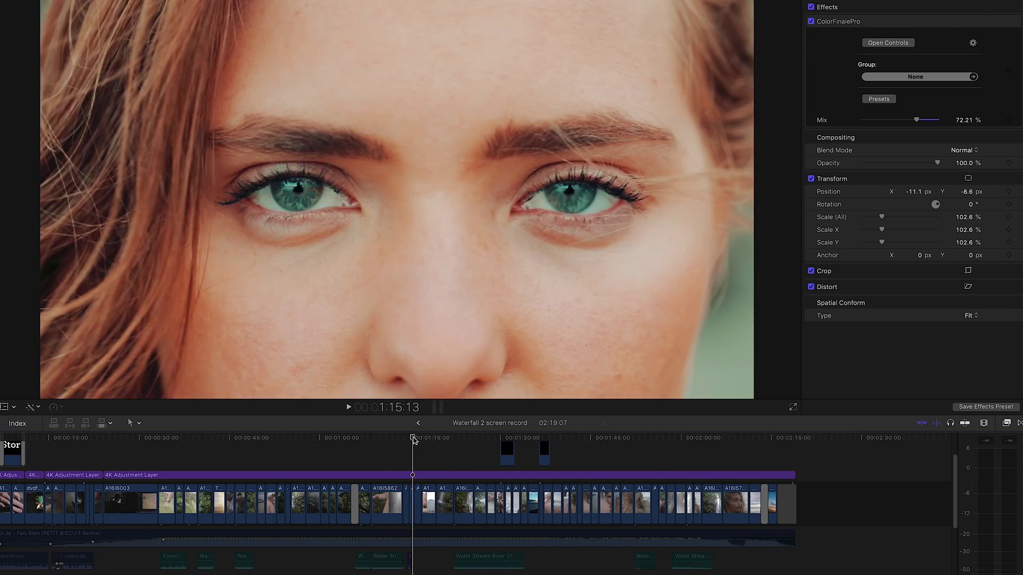
# - Move to the sunlit waterfall shot at 1:26:13 and toggle ColorFinalePro repeatedly to compare the foliage and water before and after grading
pyautogui.moveTo(414, 440); pyautogui.dragTo(480, 452)
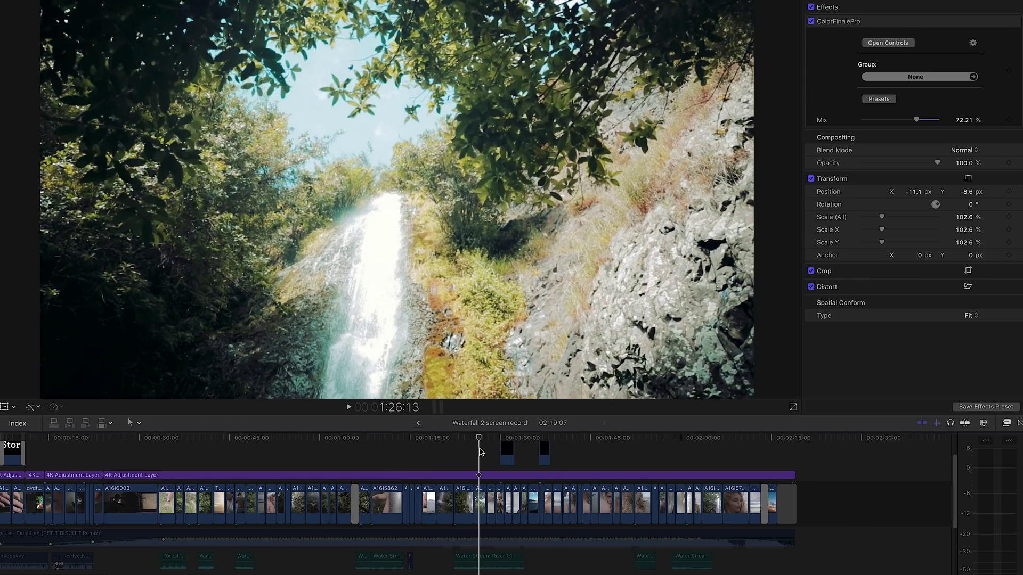
pyautogui.click(811, 21)
pyautogui.click(811, 22)
pyautogui.click(811, 22)
pyautogui.click(812, 22)
# - Open the Color Finale Pro controls and toggle the LUT Utility layer repeatedly to compare the waterfall shot with and without the LUT
pyautogui.click(887, 43)
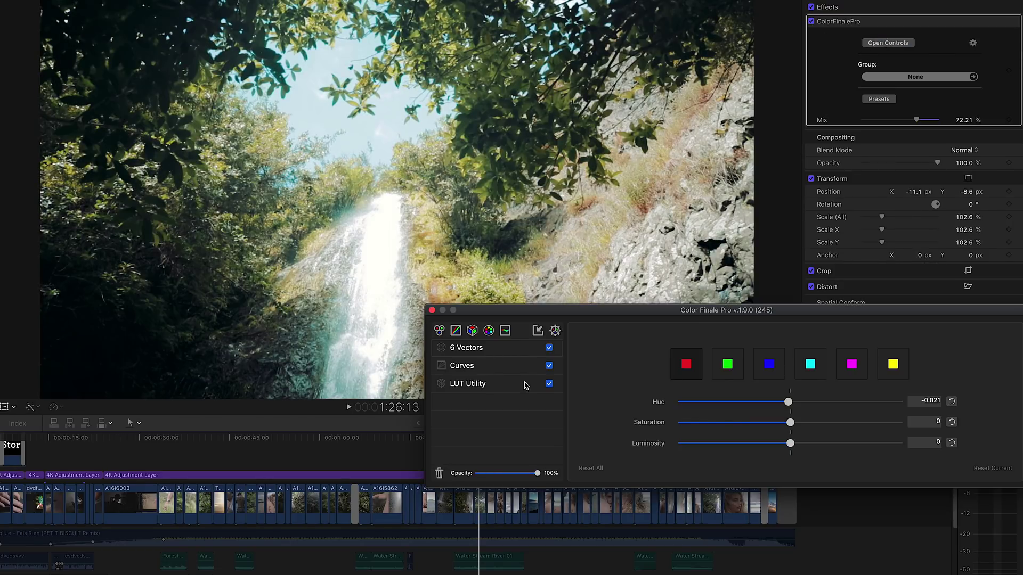
pyautogui.click(549, 384)
pyautogui.click(549, 384)
pyautogui.click(549, 384)
pyautogui.click(549, 384)
pyautogui.click(549, 384)
pyautogui.click(549, 384)
pyautogui.click(432, 310)
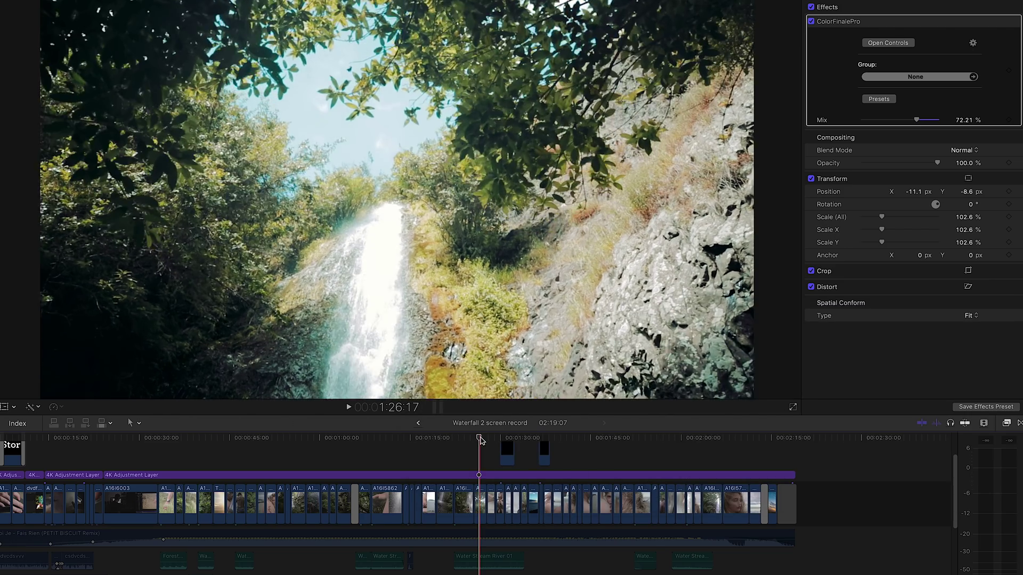
# - Move to the couple on the rocks at 1:30:01 and compare the shot with the adjustment layer's effects off and on
pyautogui.click(501, 438)
pyautogui.moveTo(505, 438)
pyautogui.mouseDown()
pyautogui.moveTo(525, 437)
pyautogui.moveTo(500, 438)
pyautogui.mouseUp()
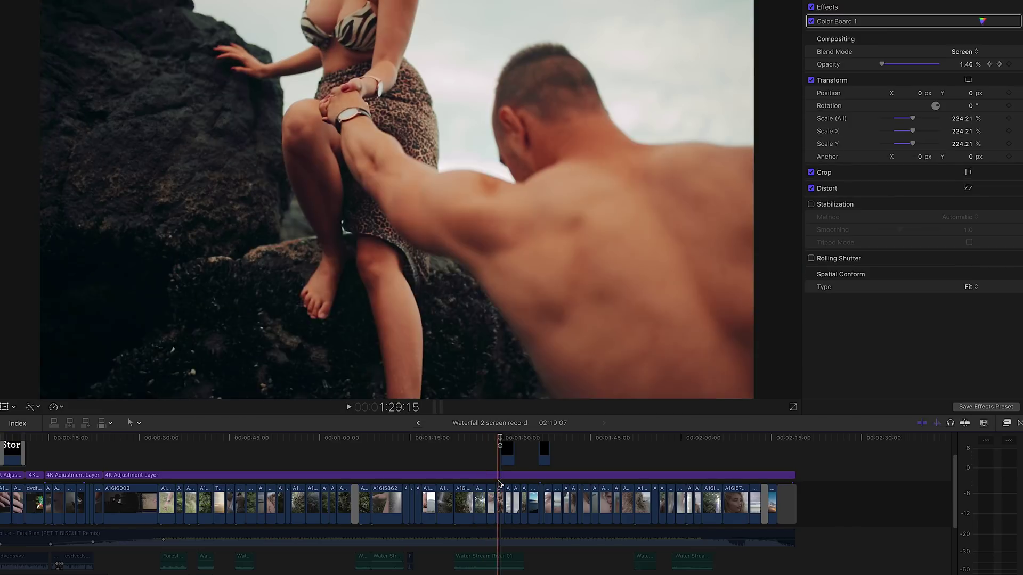
pyautogui.click(482, 474)
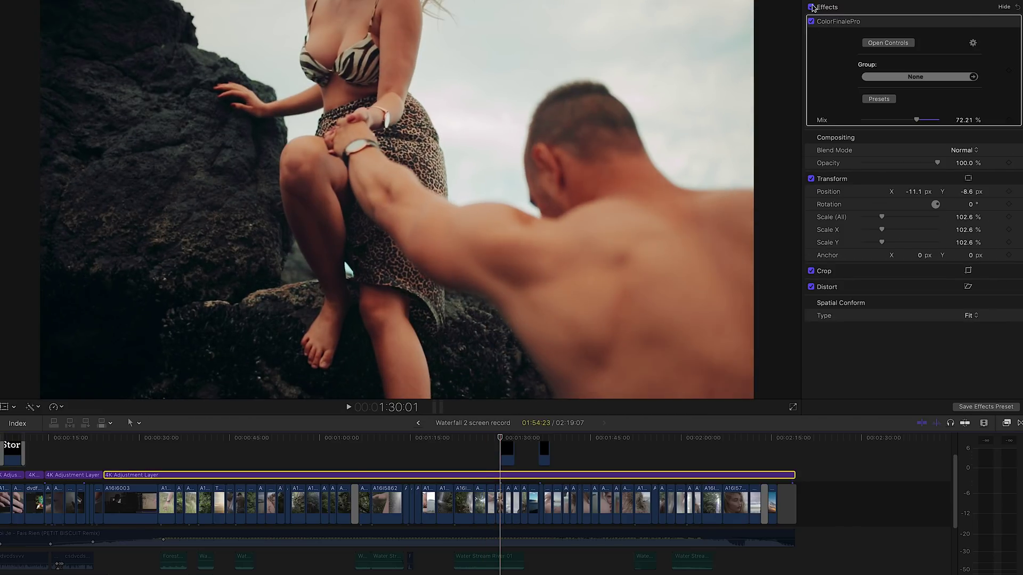
pyautogui.click(810, 7)
pyautogui.click(810, 7)
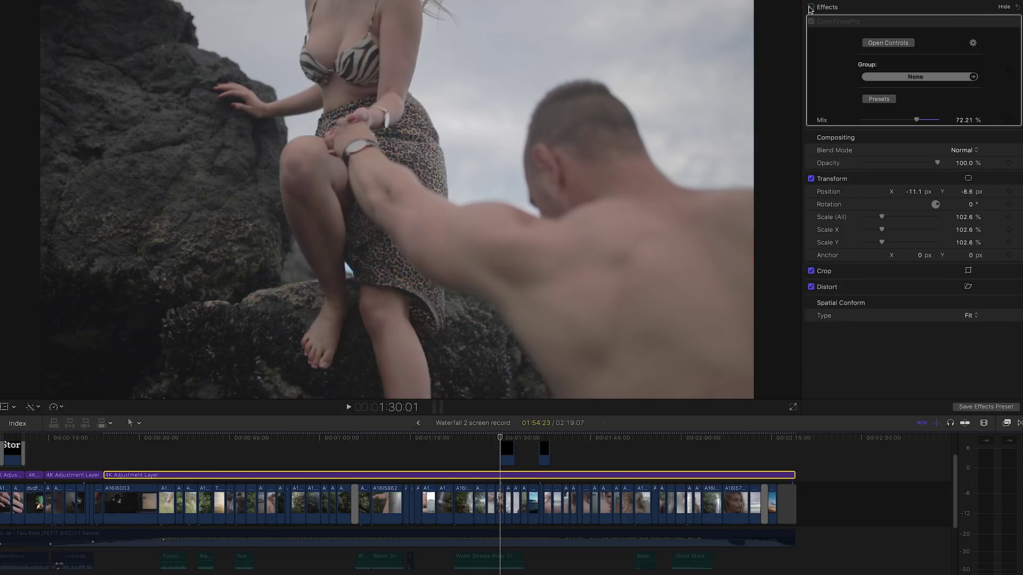
# - Move to the ocean sunset shot at 1:35:17 and toggle ColorFinalePro off and on to compare the sky and water
pyautogui.moveTo(501, 437); pyautogui.dragTo(535, 436)
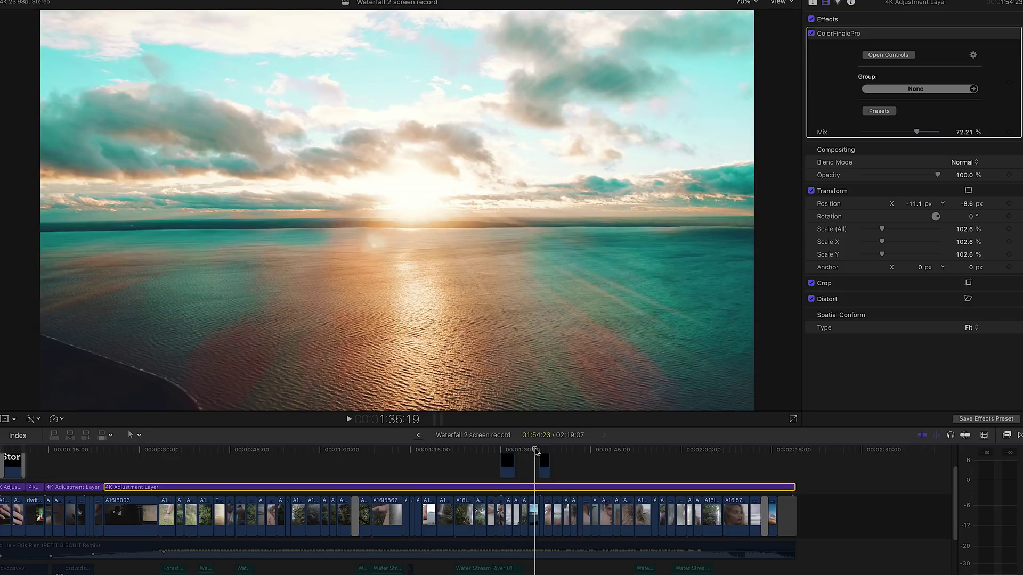
pyautogui.click(532, 450)
pyautogui.moveTo(533, 451); pyautogui.dragTo(534, 452)
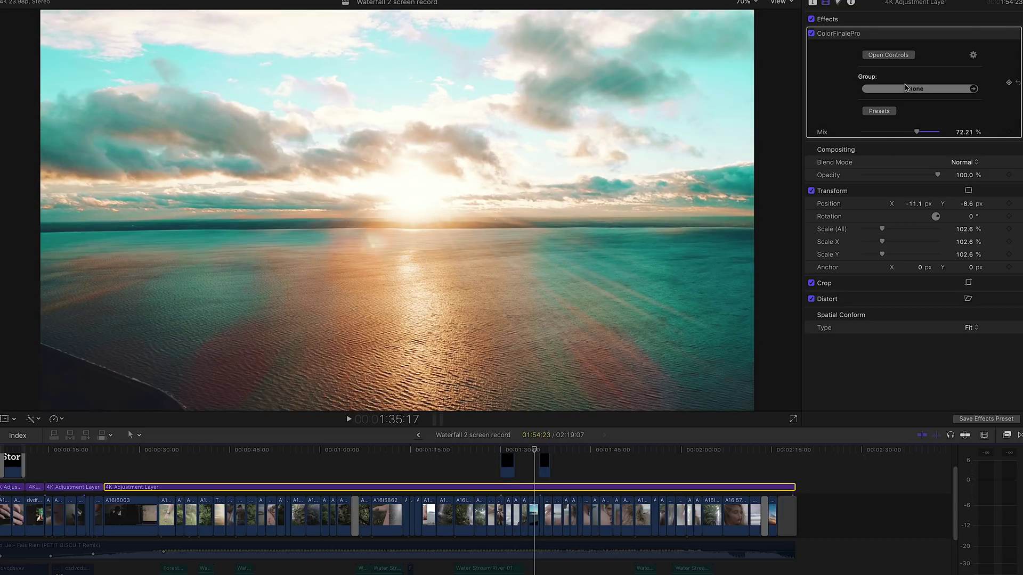
pyautogui.click(811, 33)
pyautogui.click(811, 34)
pyautogui.click(811, 33)
pyautogui.click(811, 34)
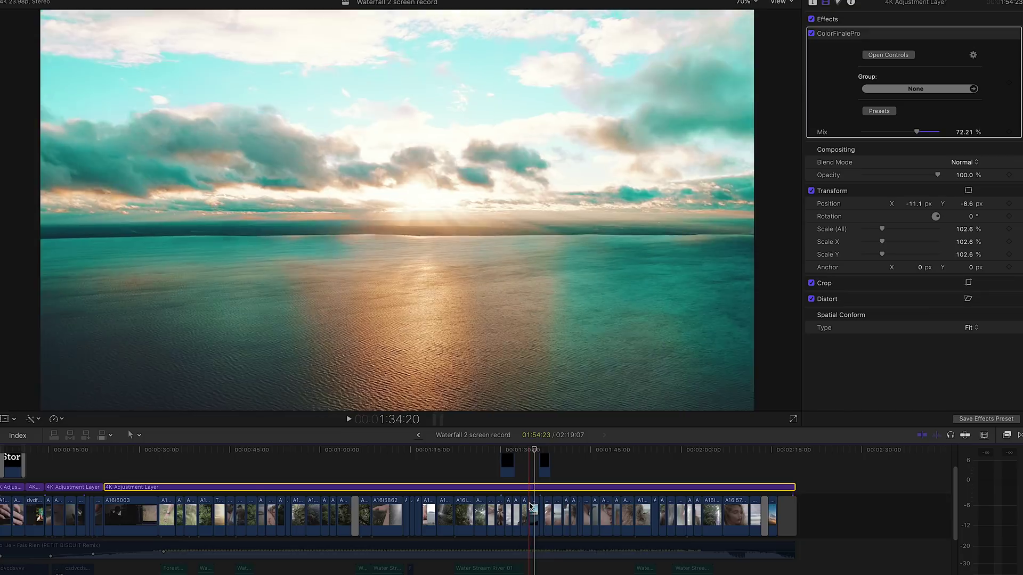
# - Open the sunset clip's Color Board 1 exposure settings and compare the image with the shadows adjustment reset and restored
pyautogui.click(531, 506)
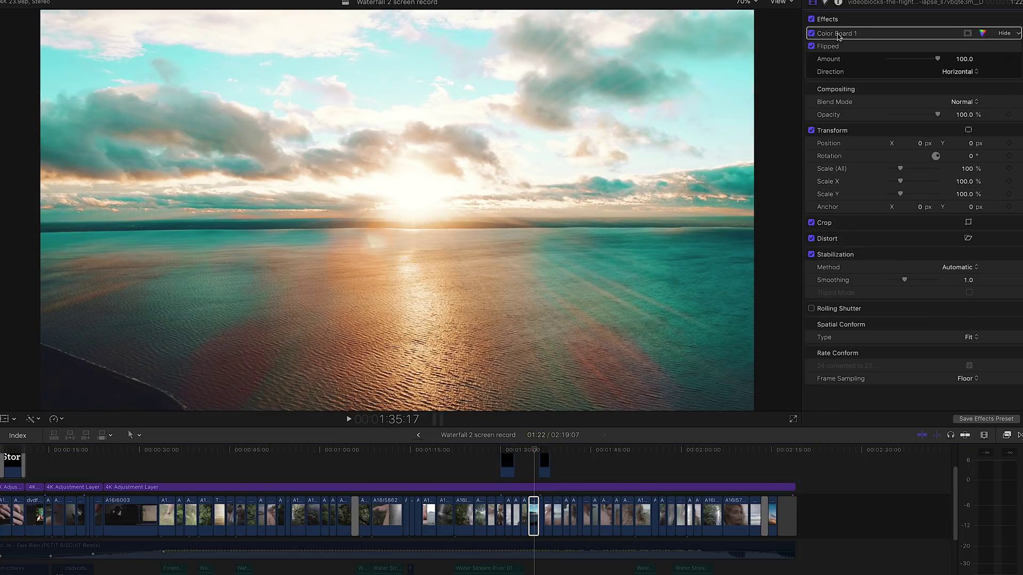
pyautogui.click(839, 34)
pyautogui.click(954, 35)
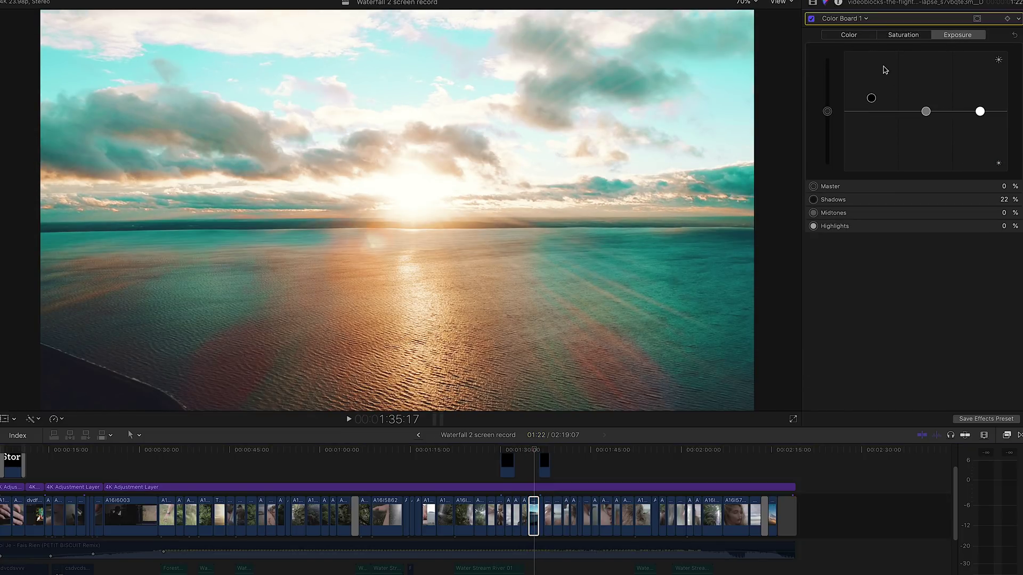
pyautogui.click(871, 98)
pyautogui.press('Delete')
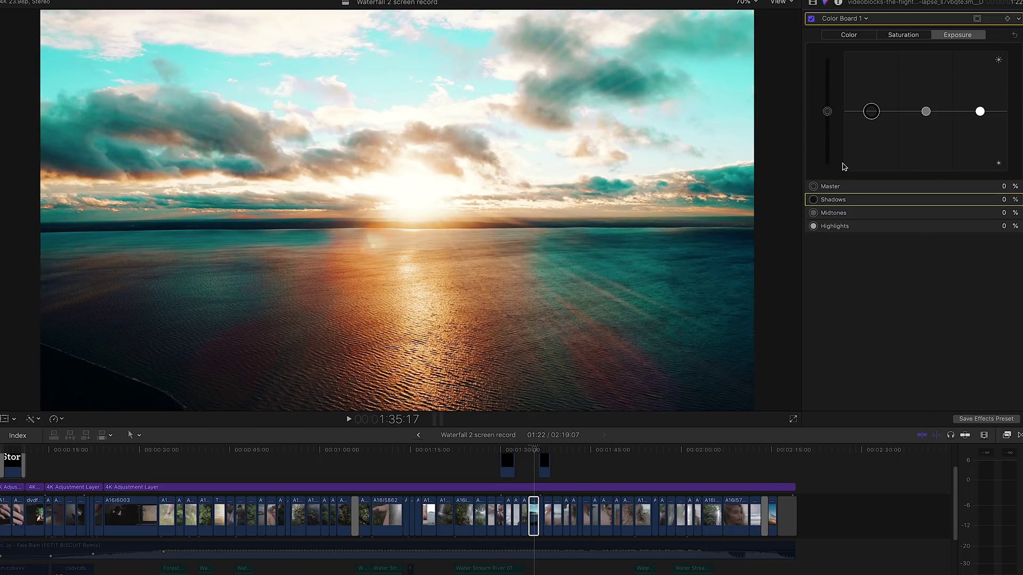
pyautogui.press('super+z')
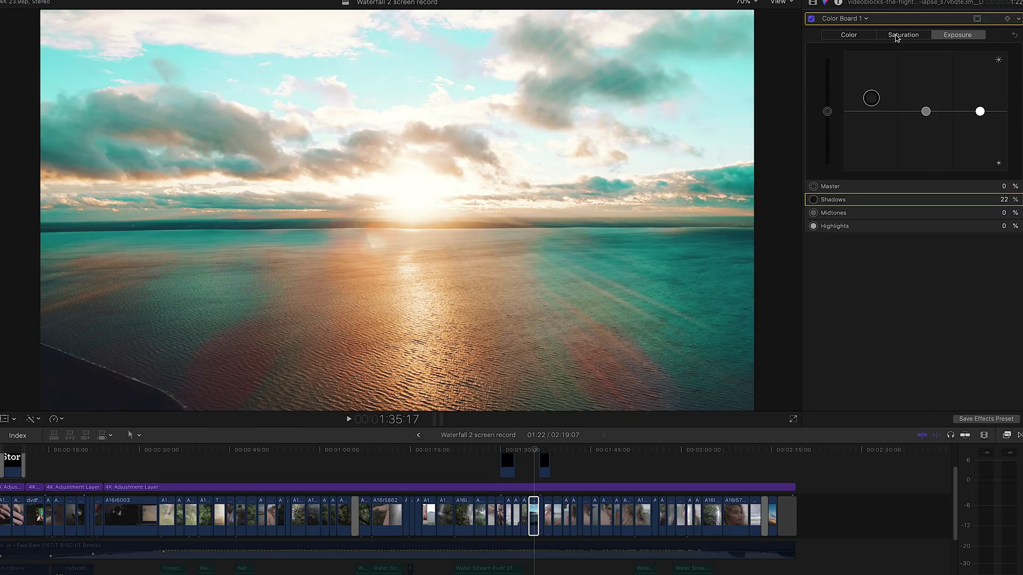
# - Check the sunset clip's saturation and color settings and its list of corrections, and return to its video properties
pyautogui.click(895, 36)
pyautogui.click(857, 37)
pyautogui.click(901, 37)
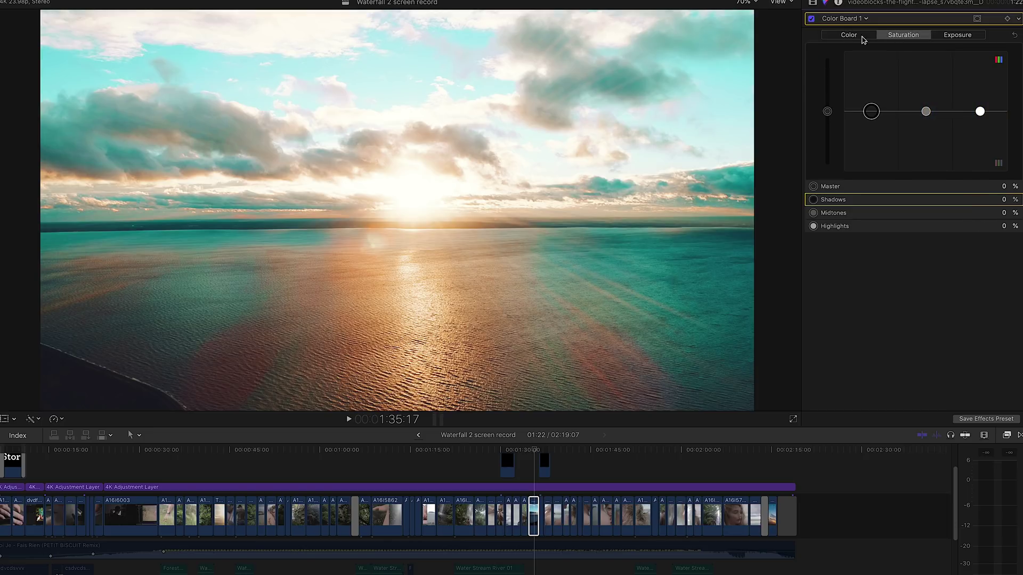
pyautogui.click(833, 22)
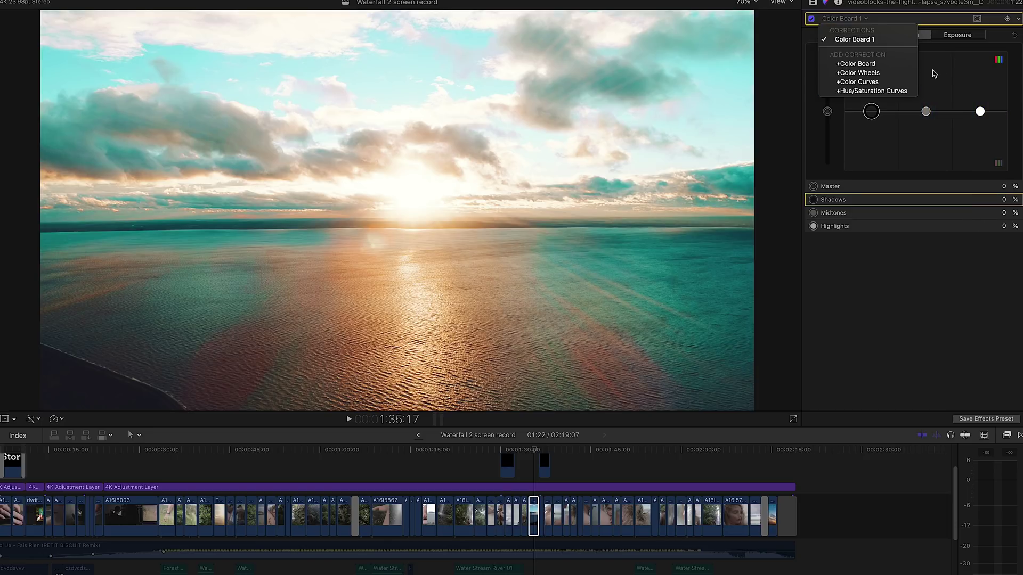
pyautogui.click(935, 82)
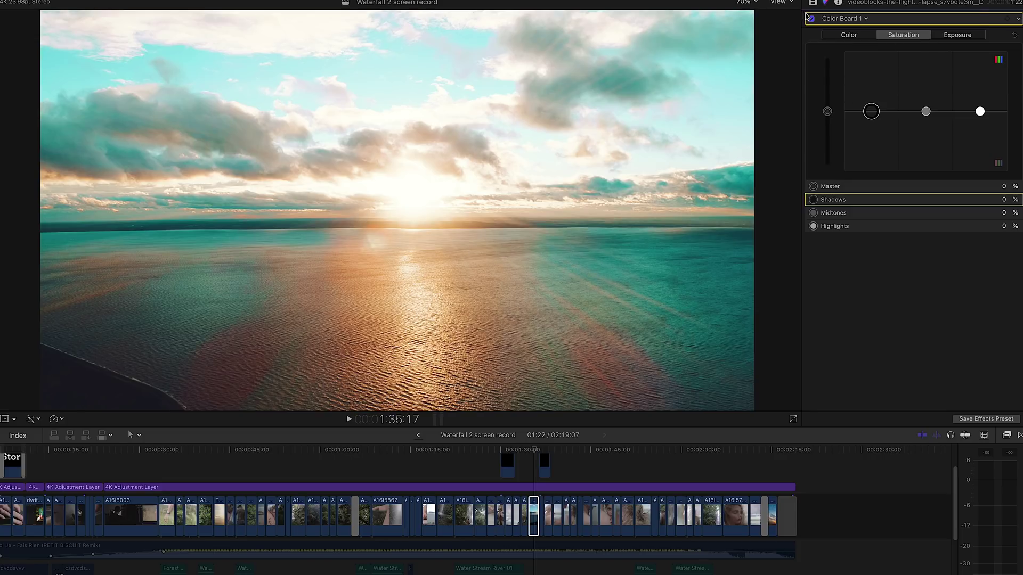
pyautogui.click(847, 19)
pyautogui.click(849, 23)
pyautogui.click(812, 2)
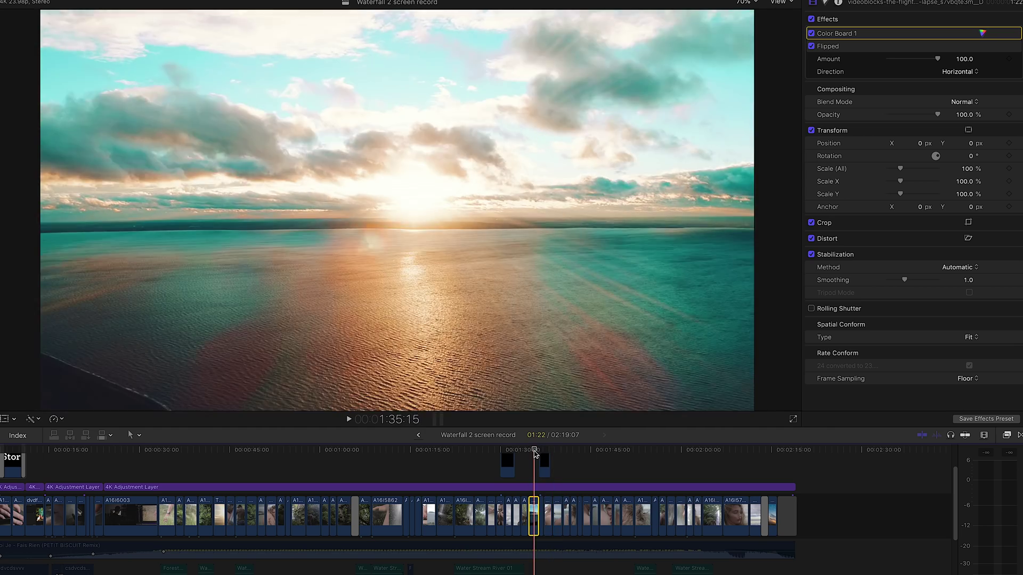
# - Move to the woman lying on the sand at 1:38:02 and compare the shot with ColorFinalePro off and on
pyautogui.click(543, 452)
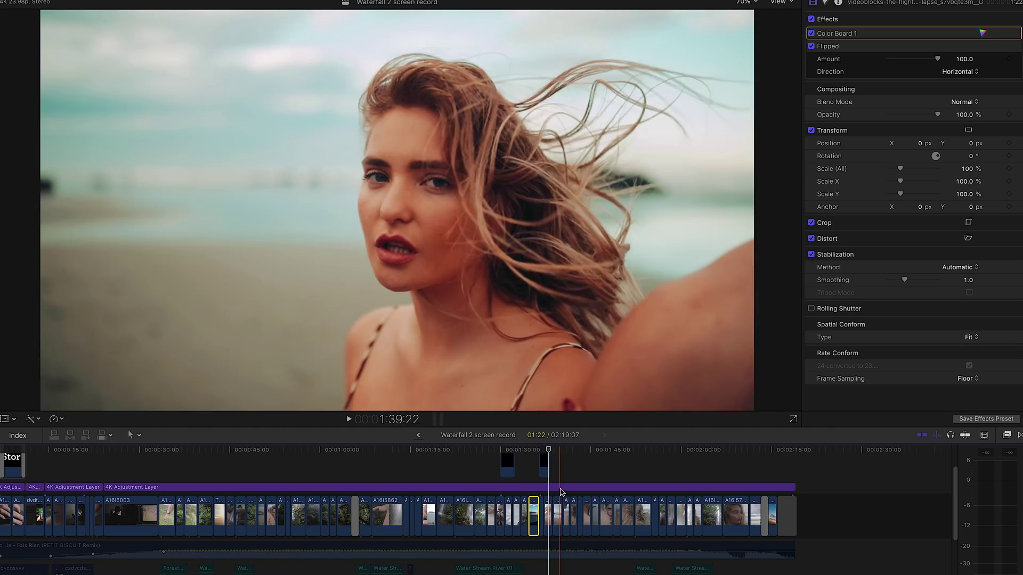
pyautogui.click(545, 487)
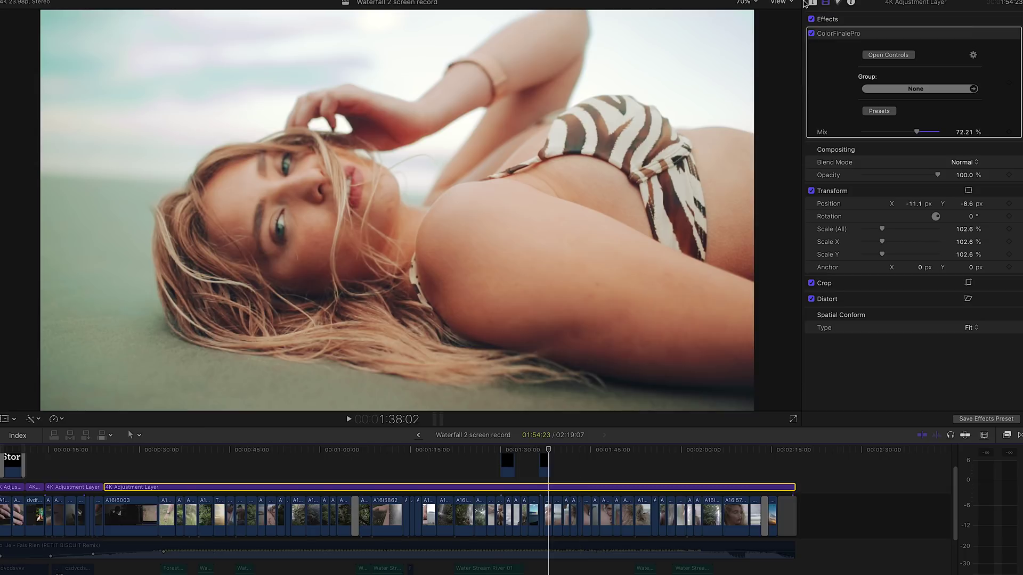
pyautogui.moveTo(813, 37)
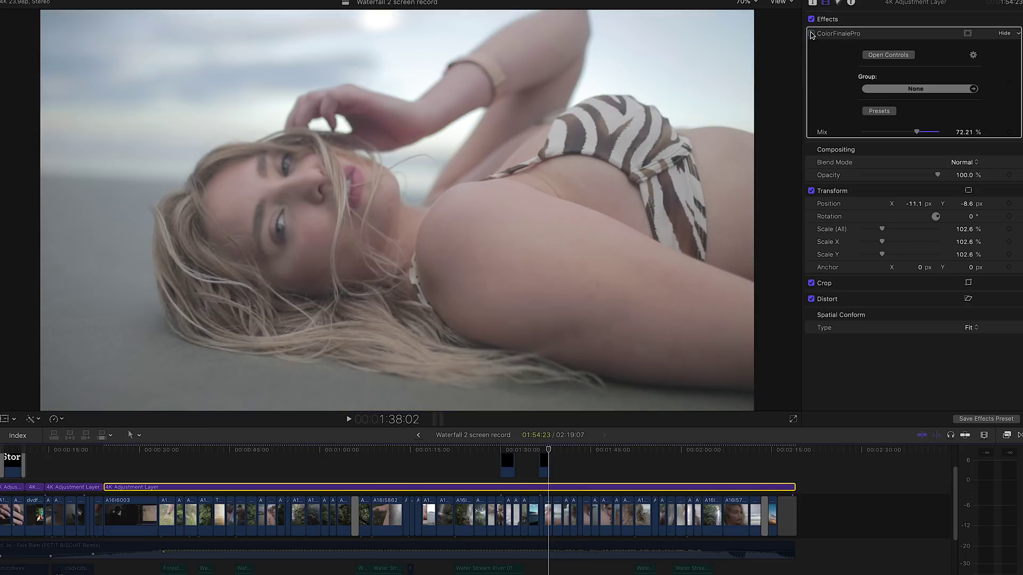
pyautogui.click(811, 33)
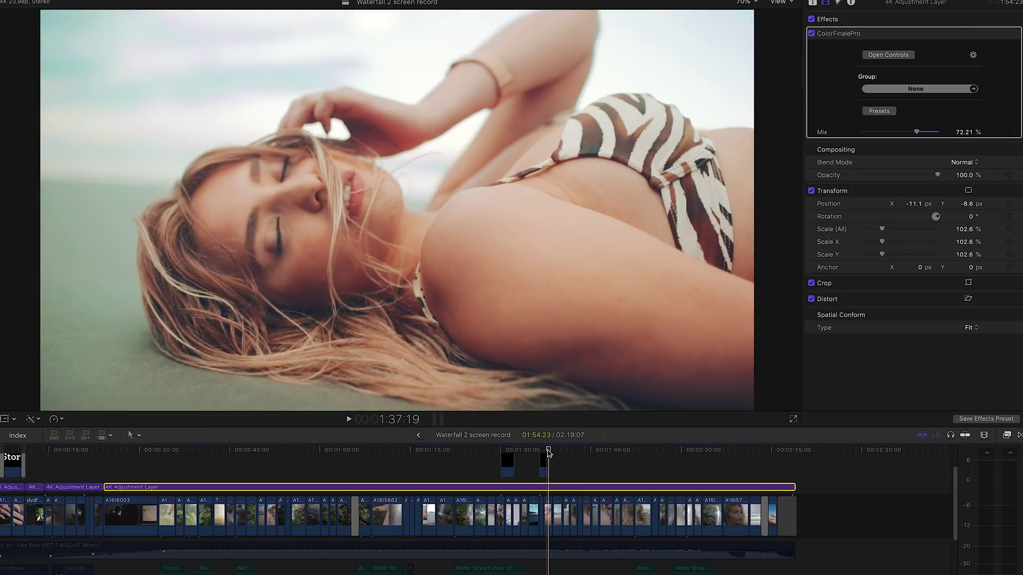
# - Return to the beach couple shot at 50:21 and review the saturation and exposure in the clip's Color Board 1
pyautogui.moveTo(549, 450); pyautogui.dragTo(266, 486)
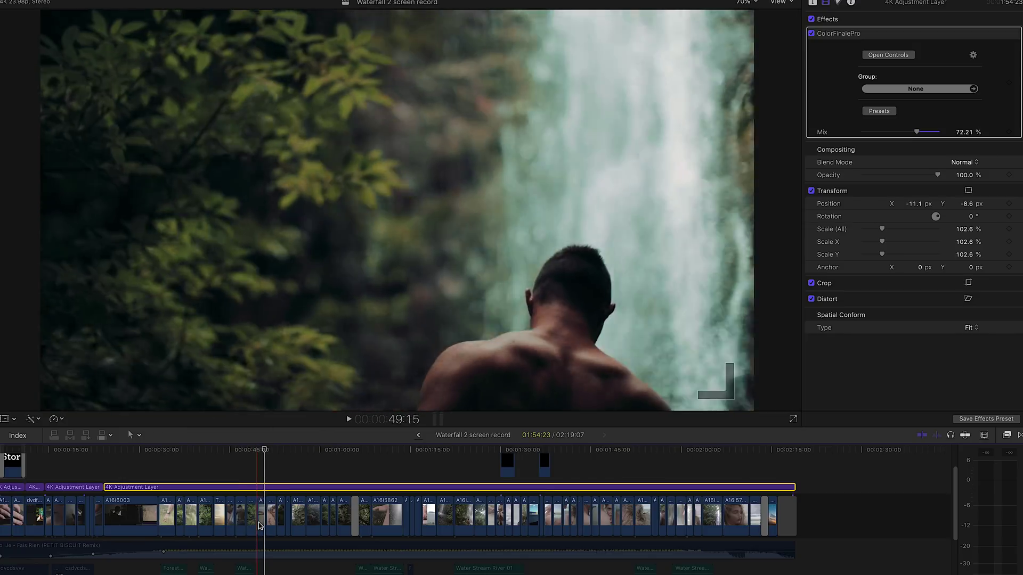
pyautogui.click(265, 516)
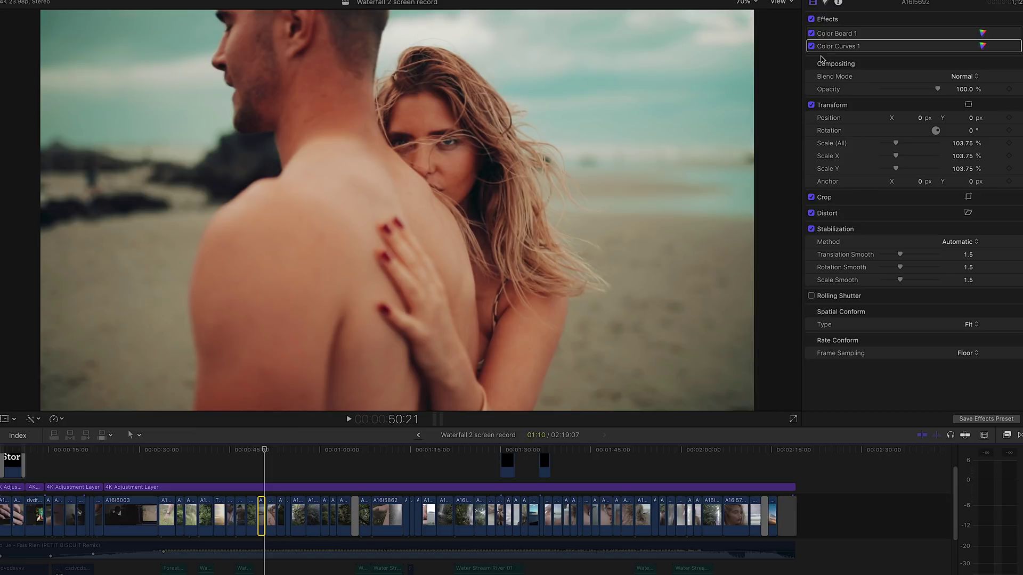
pyautogui.click(811, 33)
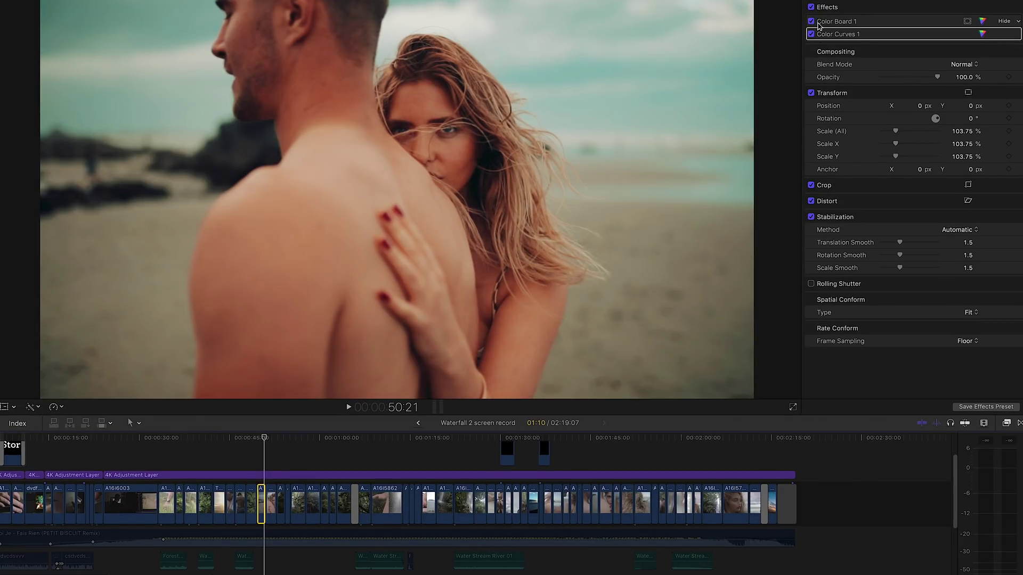
pyautogui.click(830, 24)
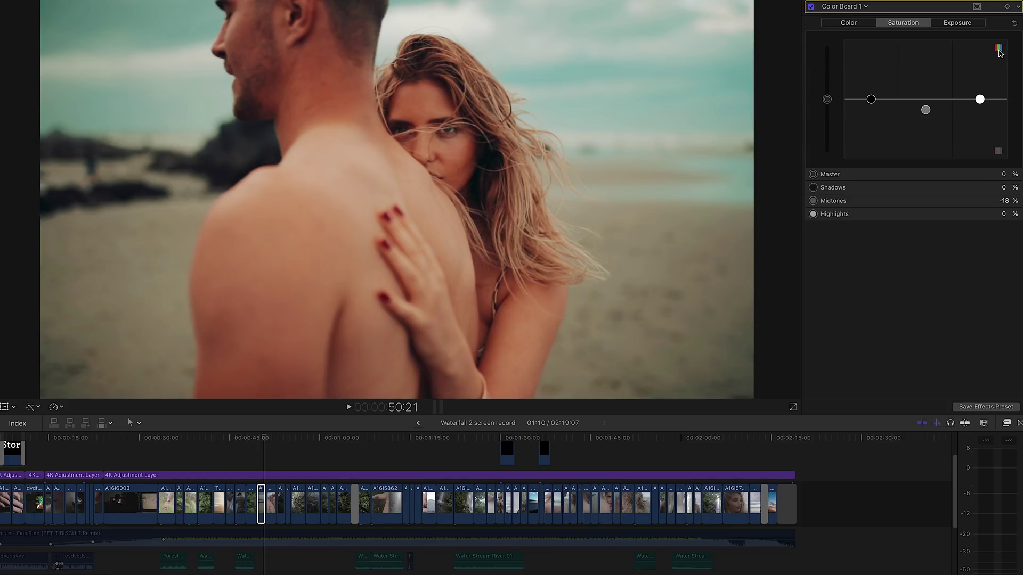
pyautogui.click(956, 24)
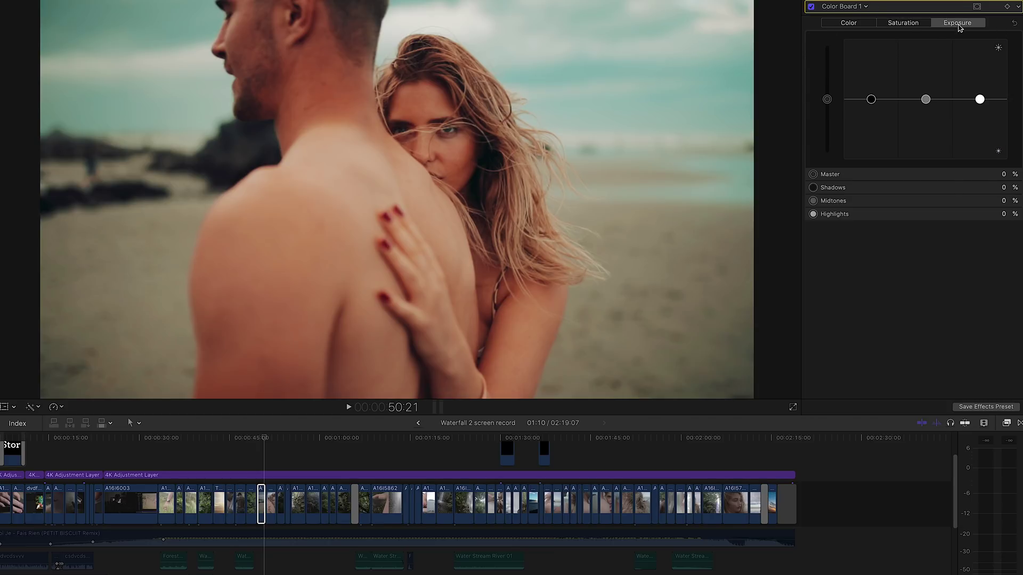
# - Compare the beach couple shot with its midtones saturation adjustment reset and restored
pyautogui.click(914, 24)
pyautogui.click(926, 110)
pyautogui.press('Delete')
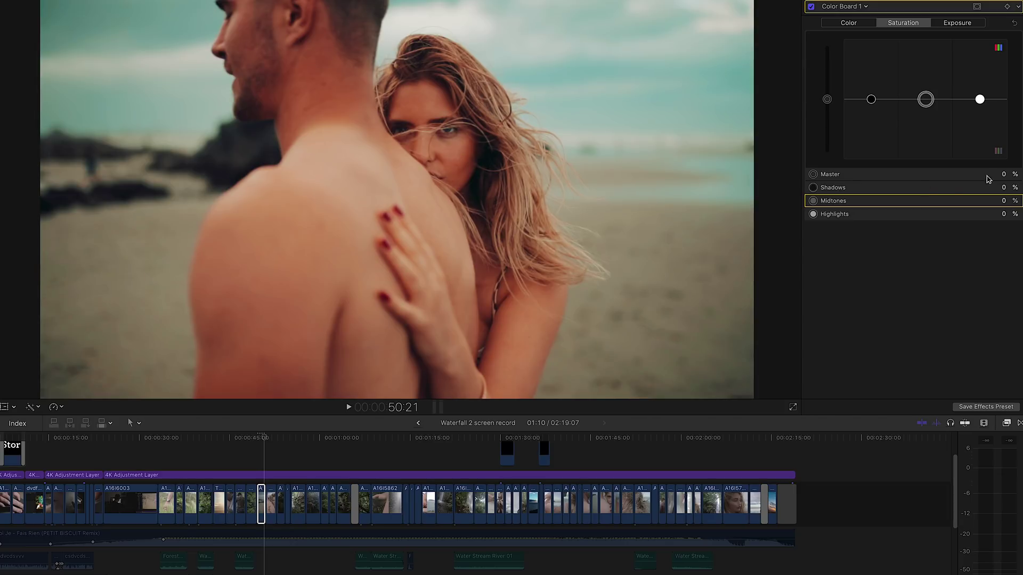
pyautogui.press('super+z')
# - Switch to the couple clip's Color Curves 1 and compare the shot with the luma curve reset and restored
pyautogui.click(864, 8)
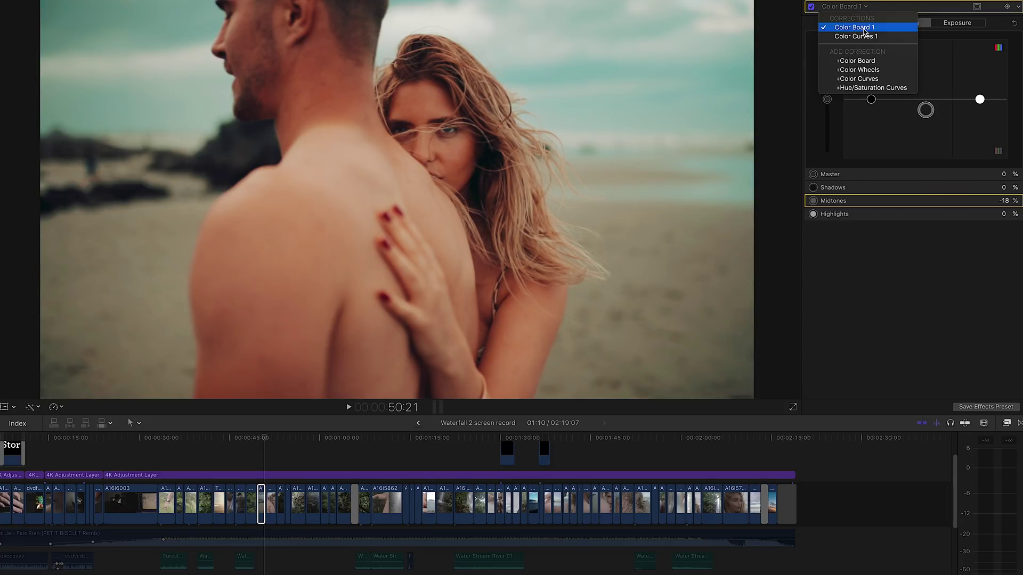
pyautogui.click(866, 35)
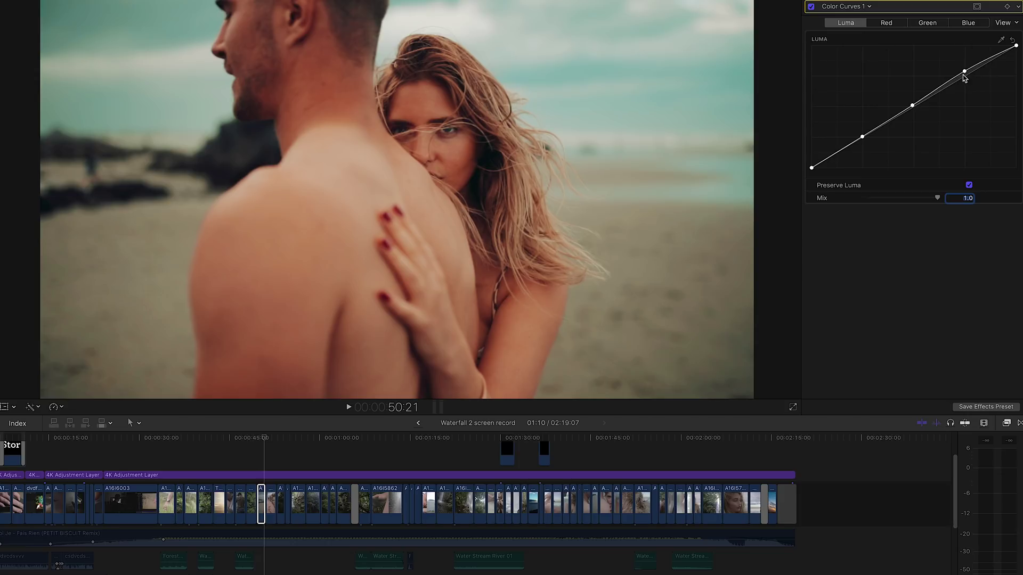
pyautogui.click(1013, 40)
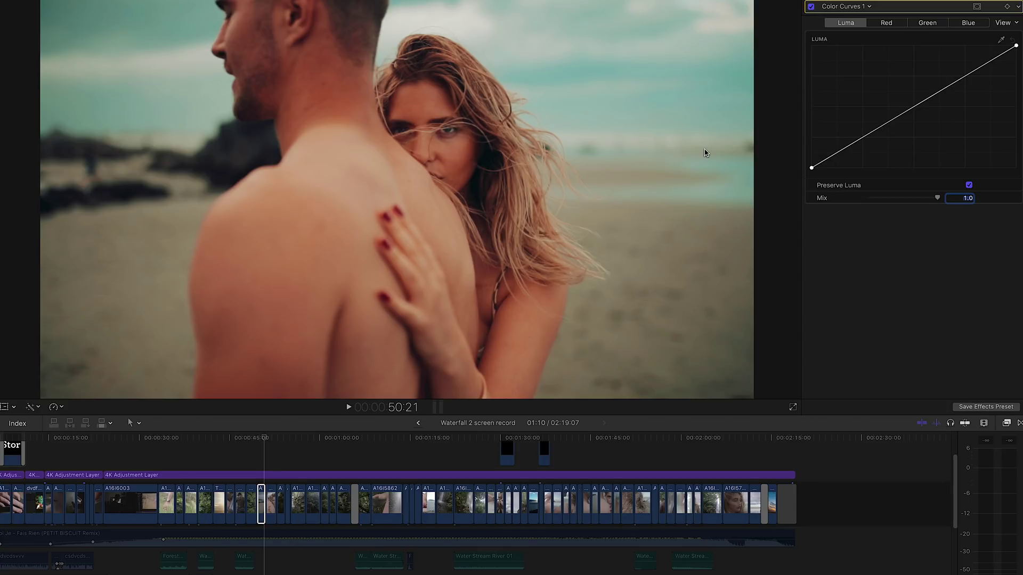
pyautogui.press('super+z')
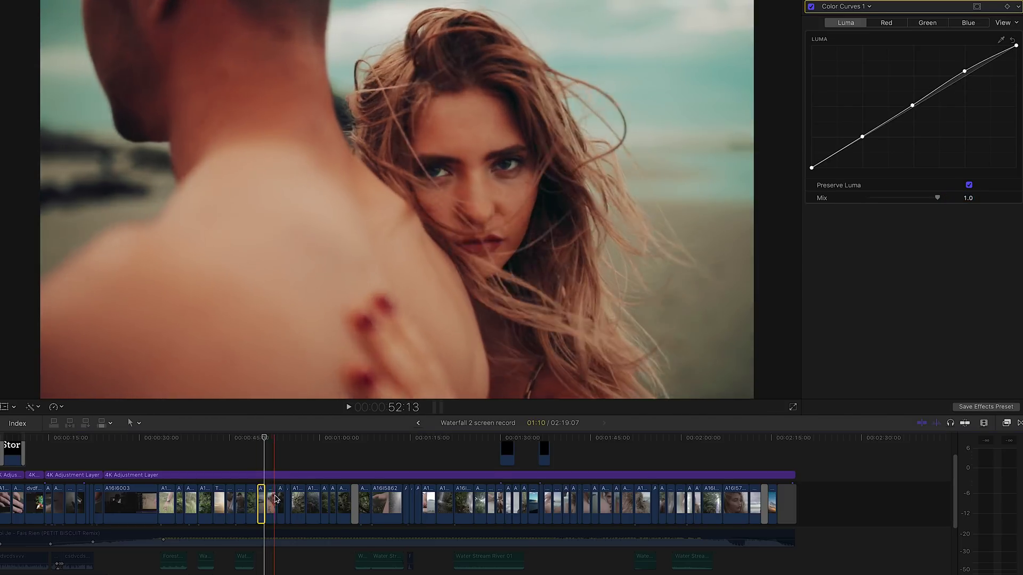
# - Select the adjacent close-up clip of the couple and review its Color Curves 1 and Color Board 1 saturation settings
pyautogui.click(273, 499)
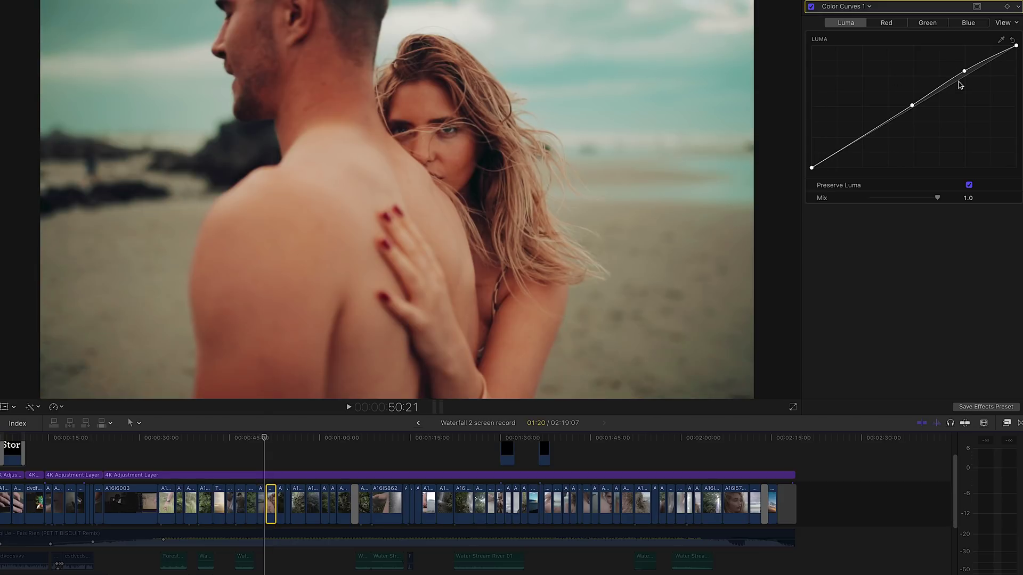
pyautogui.click(848, 8)
pyautogui.click(848, 8)
pyautogui.click(855, 25)
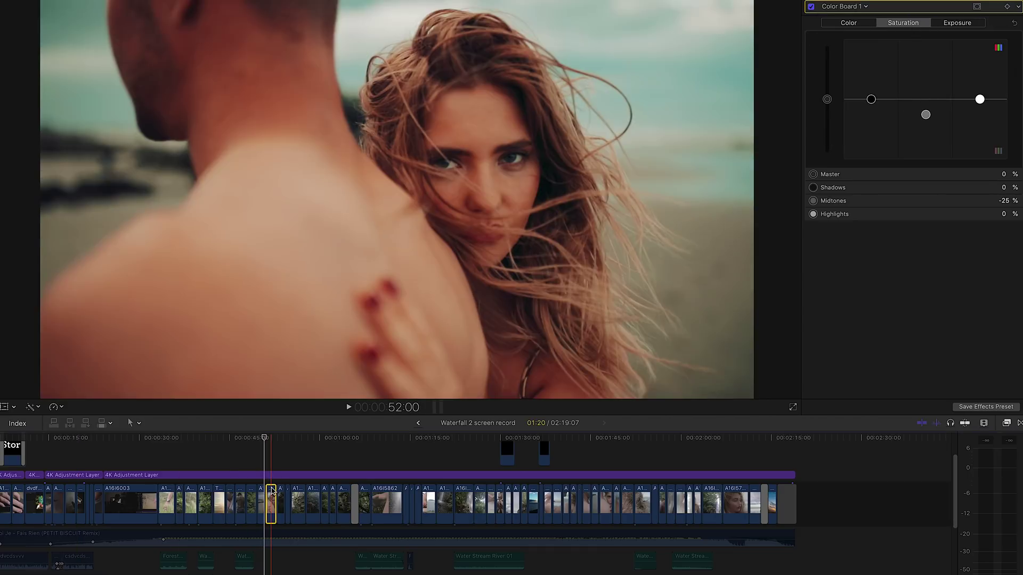
pyautogui.click(272, 491)
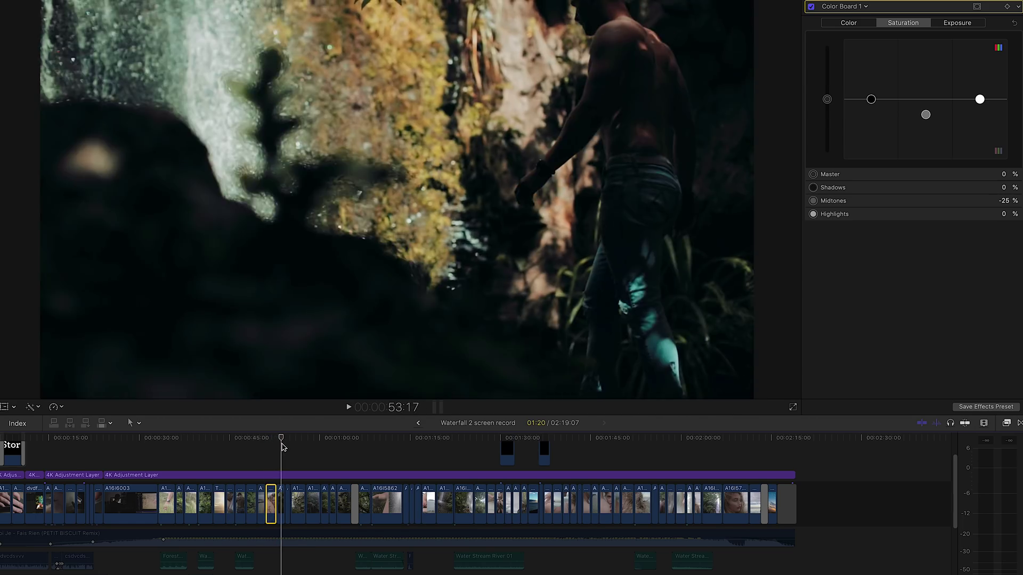
# - Move to the shot of the man facing the waterfall at 59:06 and select its clip to review Color Wheels 1
pyautogui.click(292, 446)
pyautogui.moveTo(291, 447); pyautogui.dragTo(321, 448)
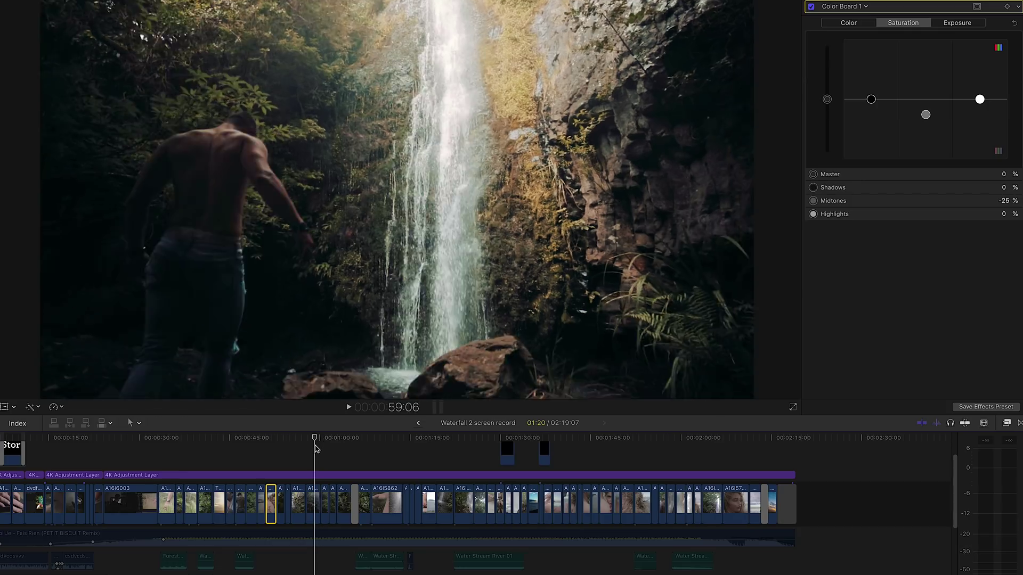
pyautogui.click(316, 508)
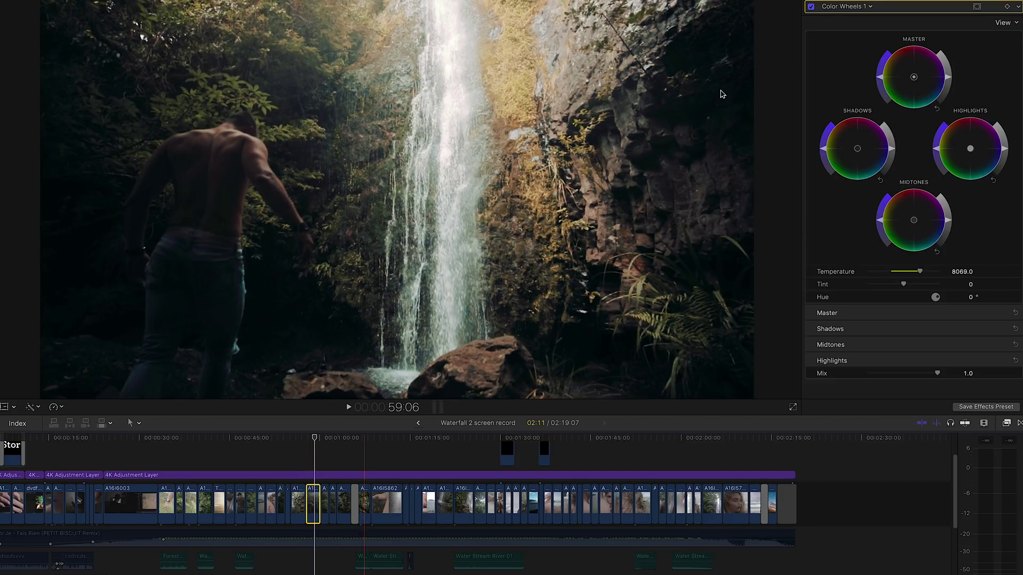
# - Switch the waterfall man clip to Color Board 1 and review its exposure, saturation and color settings, including the highlights exposure
pyautogui.click(864, 6)
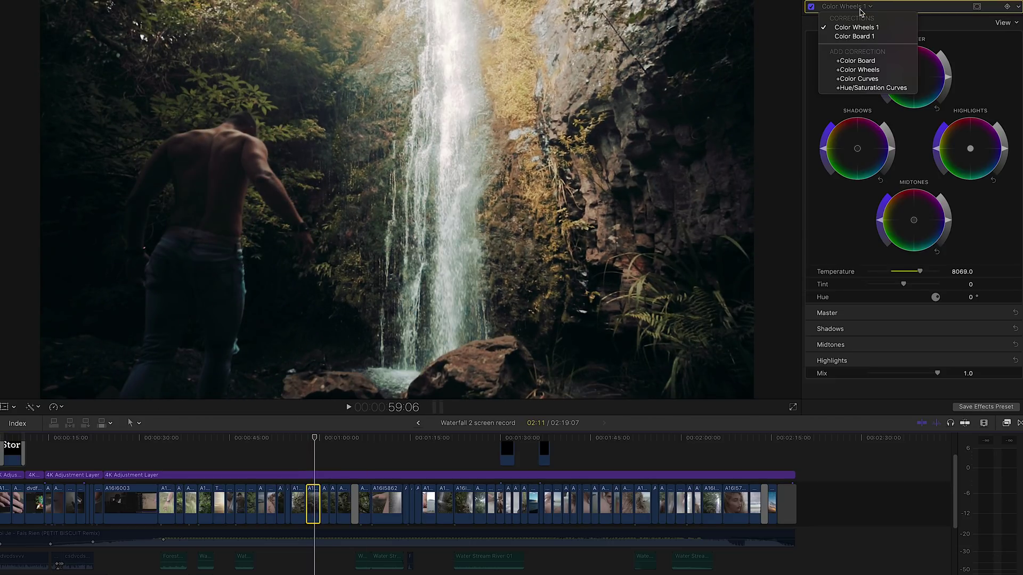
pyautogui.click(864, 34)
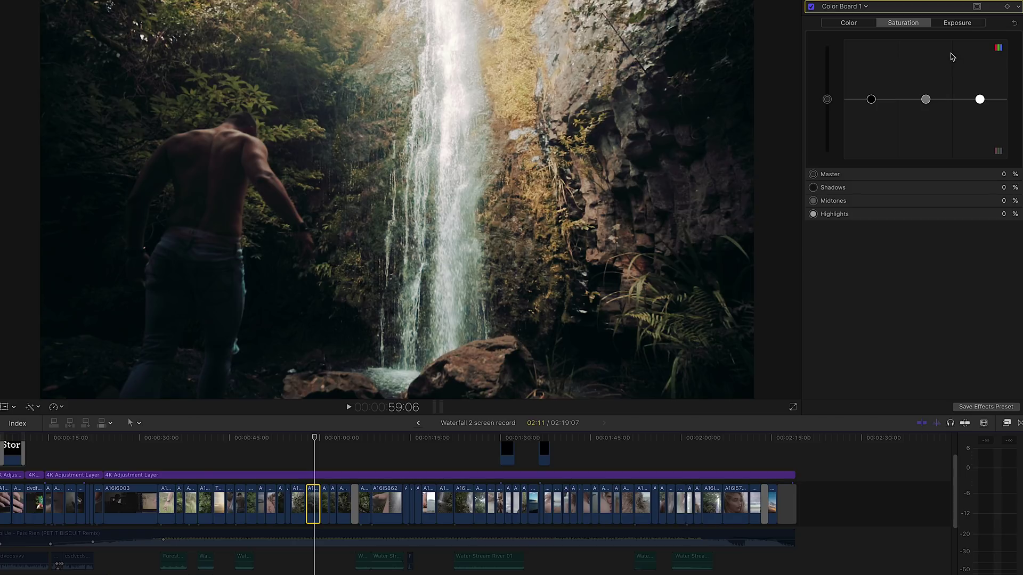
pyautogui.click(957, 23)
pyautogui.click(979, 96)
pyautogui.moveTo(979, 88); pyautogui.dragTo(979, 87)
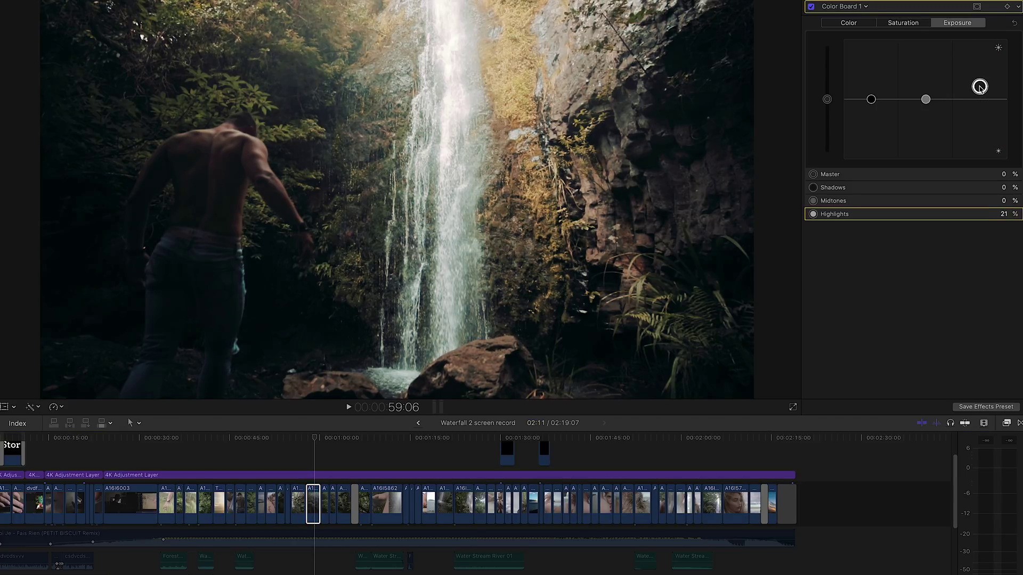
pyautogui.click(911, 24)
pyautogui.click(863, 24)
pyautogui.click(923, 25)
pyautogui.click(955, 24)
# - Return to Color Wheels 1 and compare the shot with the correction off and on, and with its temperature reset and restored
pyautogui.click(847, 6)
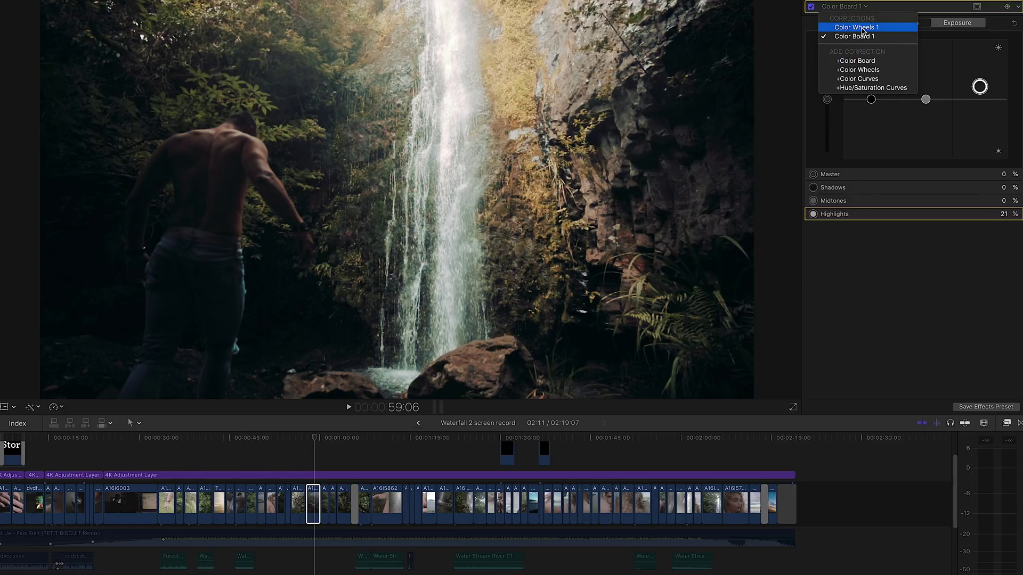
pyautogui.click(859, 27)
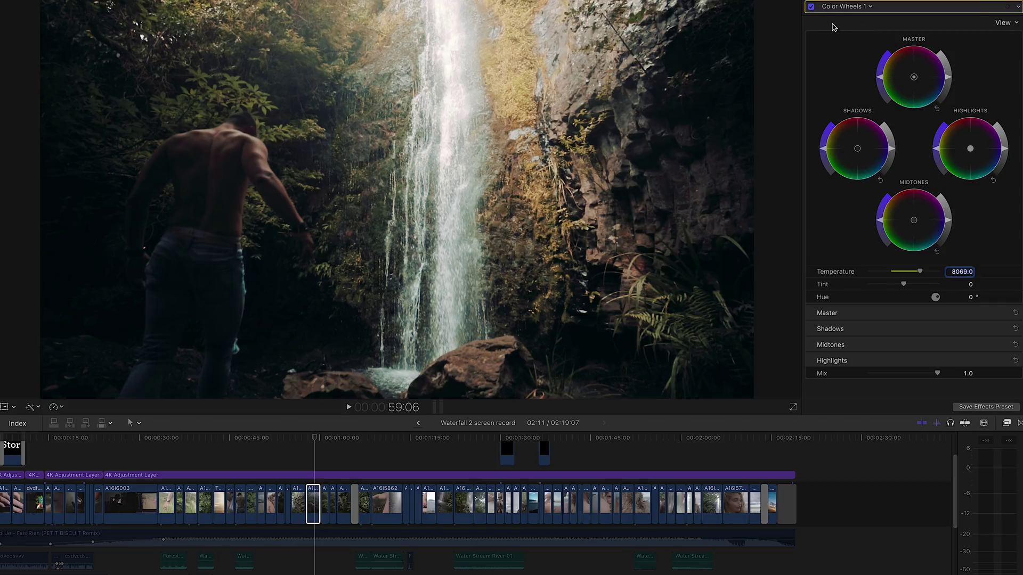
pyautogui.click(811, 7)
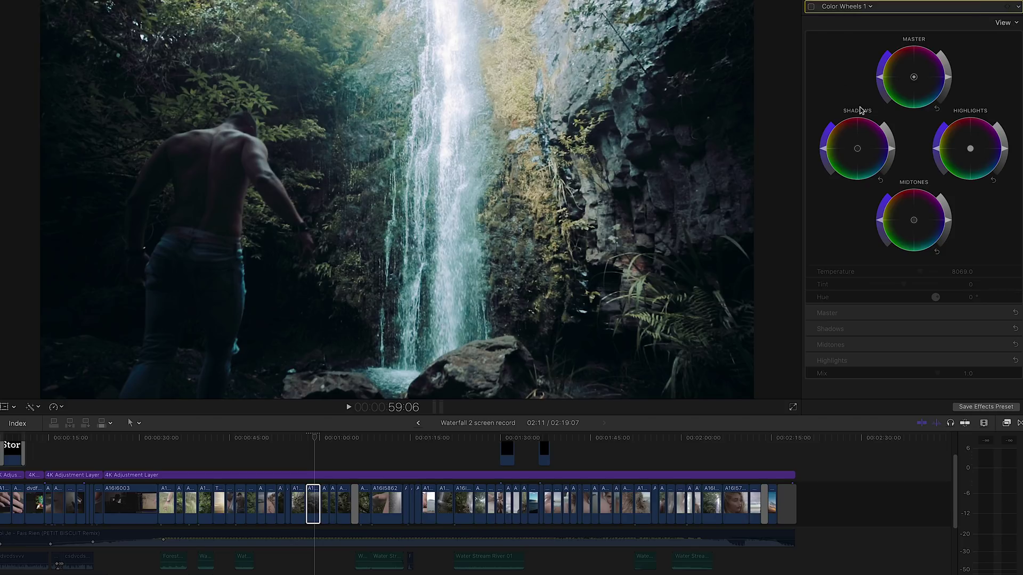
pyautogui.click(810, 7)
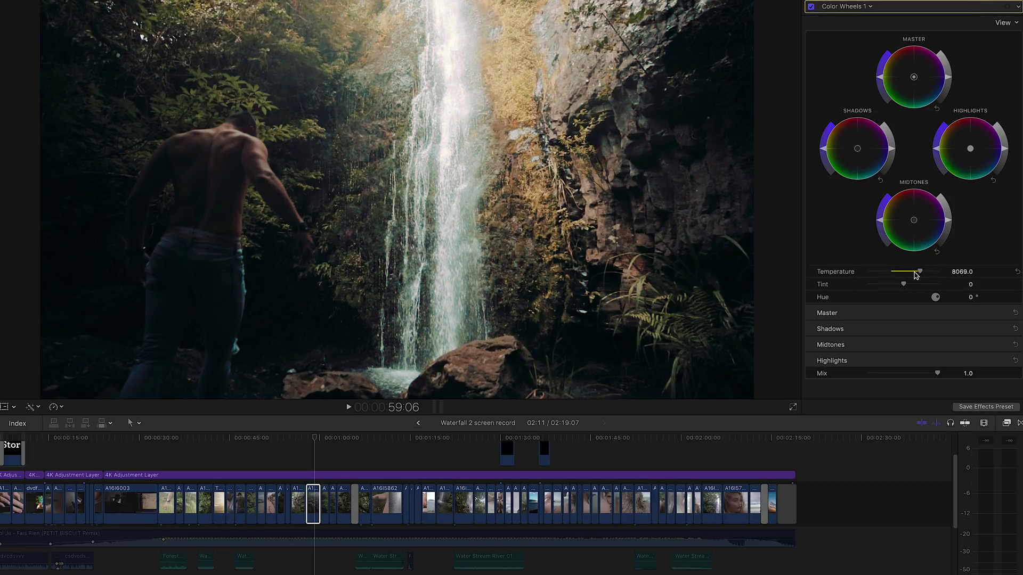
pyautogui.click(1017, 273)
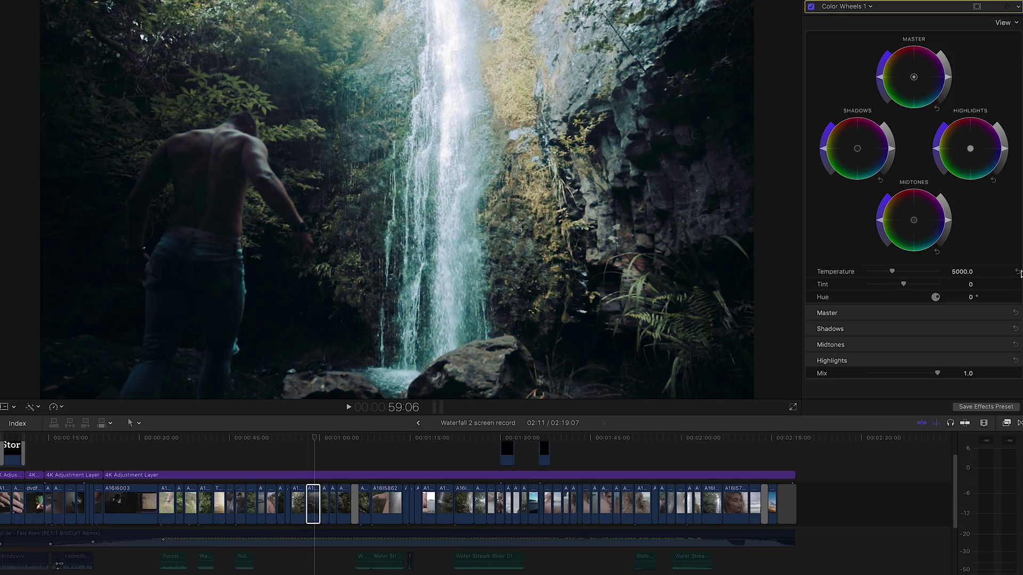
pyautogui.press('cmd+z')
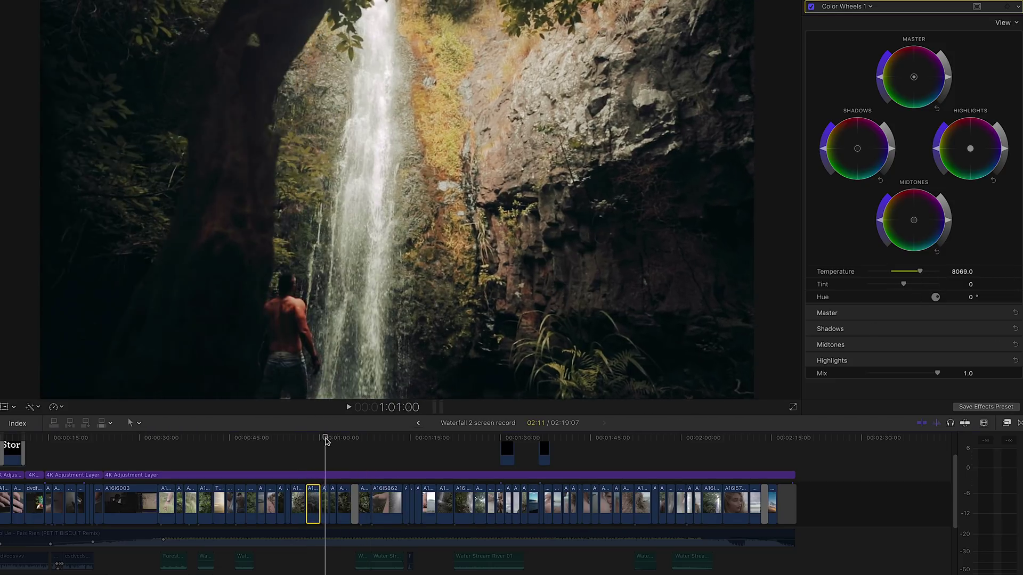
# - Move to the wider waterfall shot at 1:01:04, select its clip and compare it with Color Board 1 disabled
pyautogui.click(327, 441)
pyautogui.click(325, 503)
pyautogui.click(858, 8)
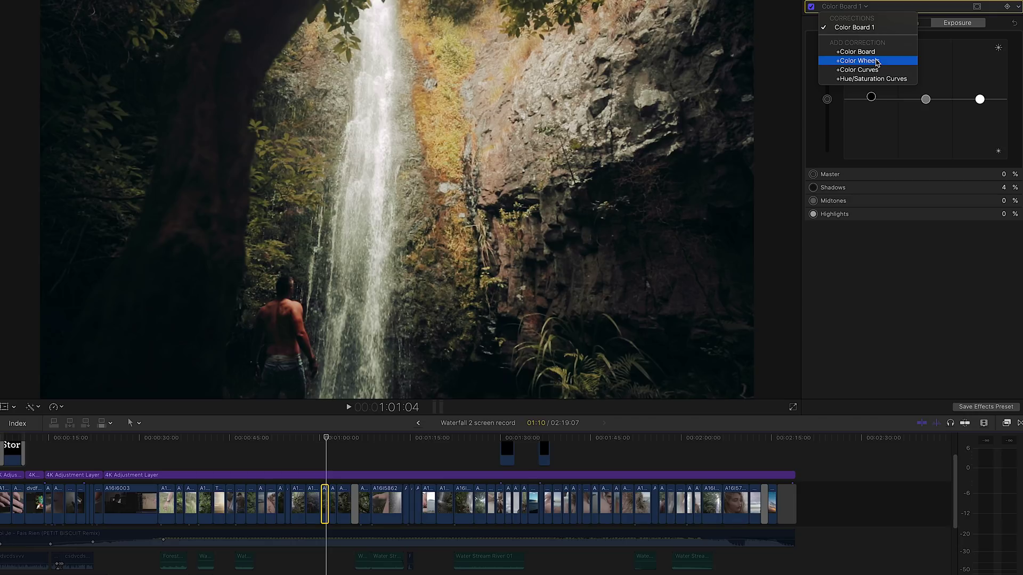
pyautogui.click(811, 8)
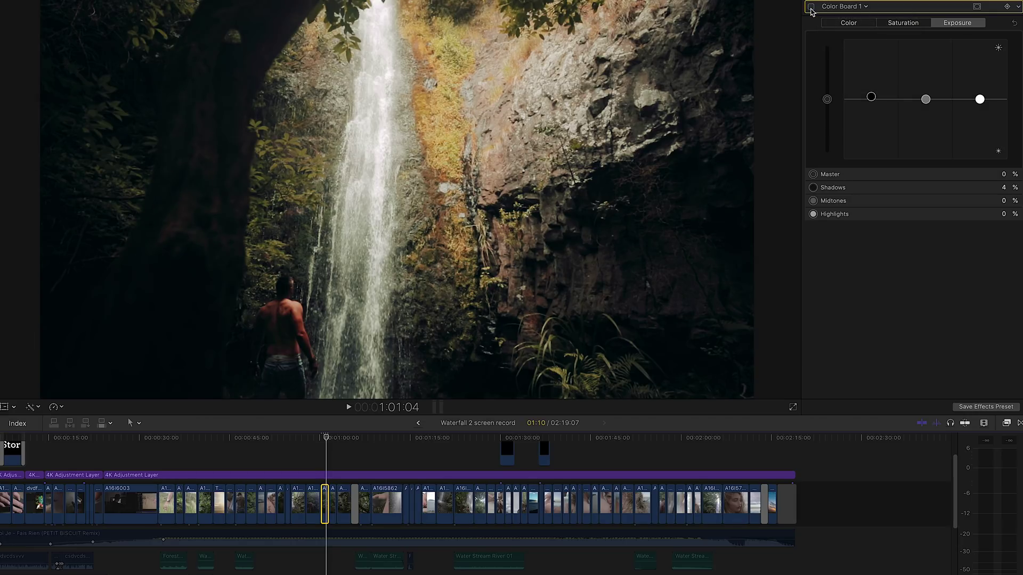
# - Move to the following shot of the man at about 1:02:14 and select its clip to review Color Wheels 1
pyautogui.moveTo(326, 438); pyautogui.dragTo(335, 438)
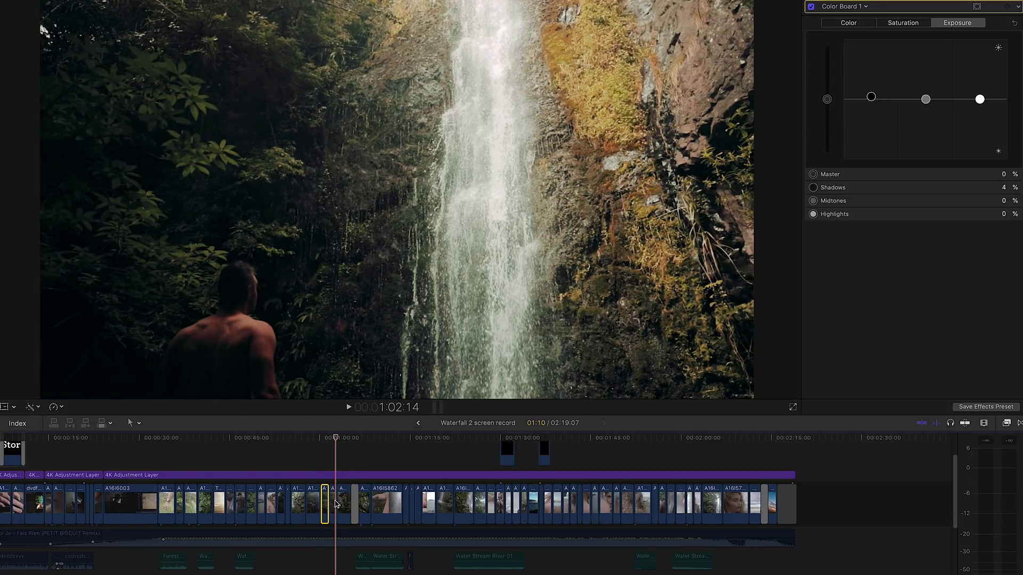
pyautogui.click(336, 504)
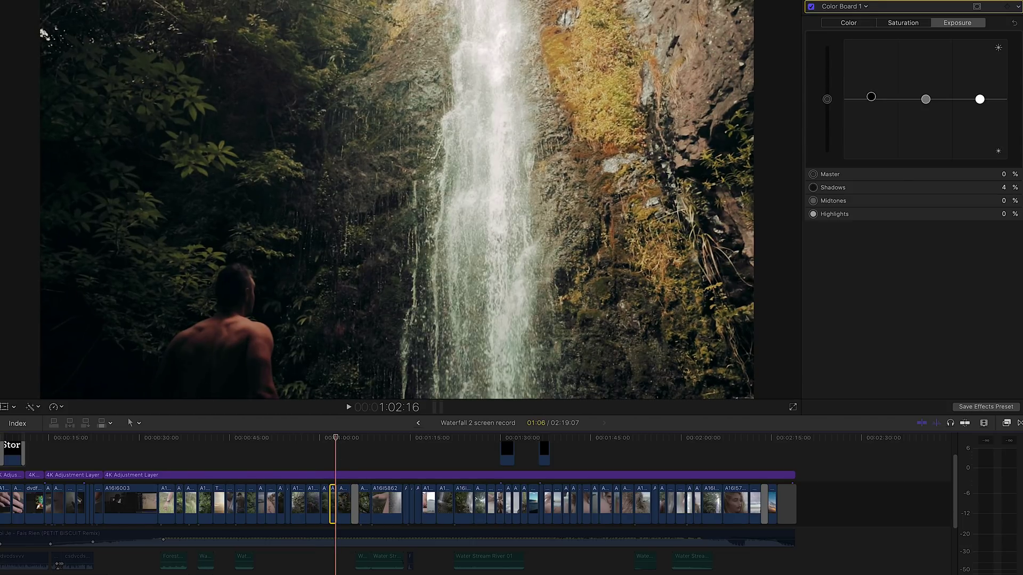
pyautogui.click(865, 6)
pyautogui.click(865, 6)
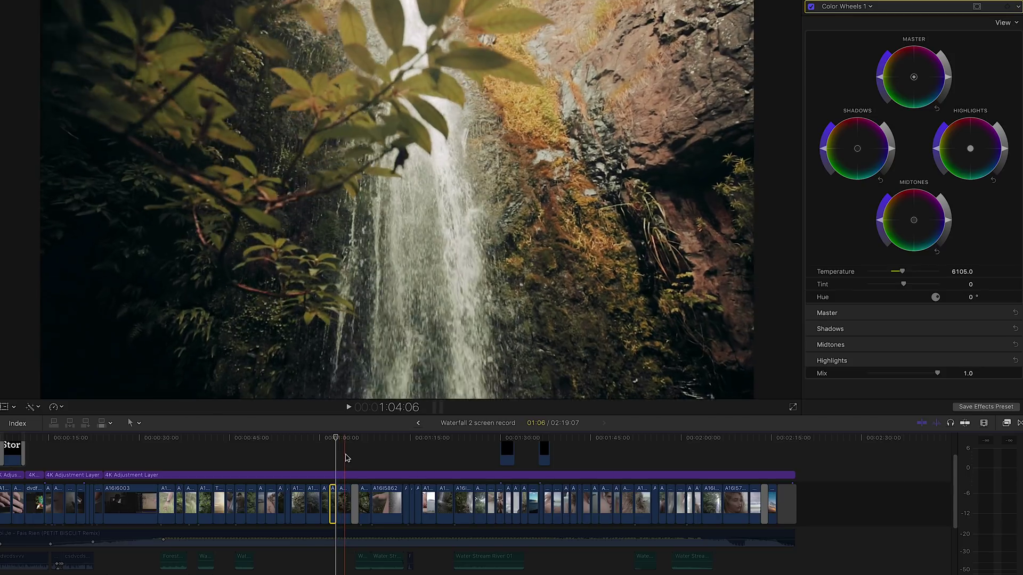
# - Select the clip of the waterfall framed by leaves and check its list of color corrections
pyautogui.click(343, 503)
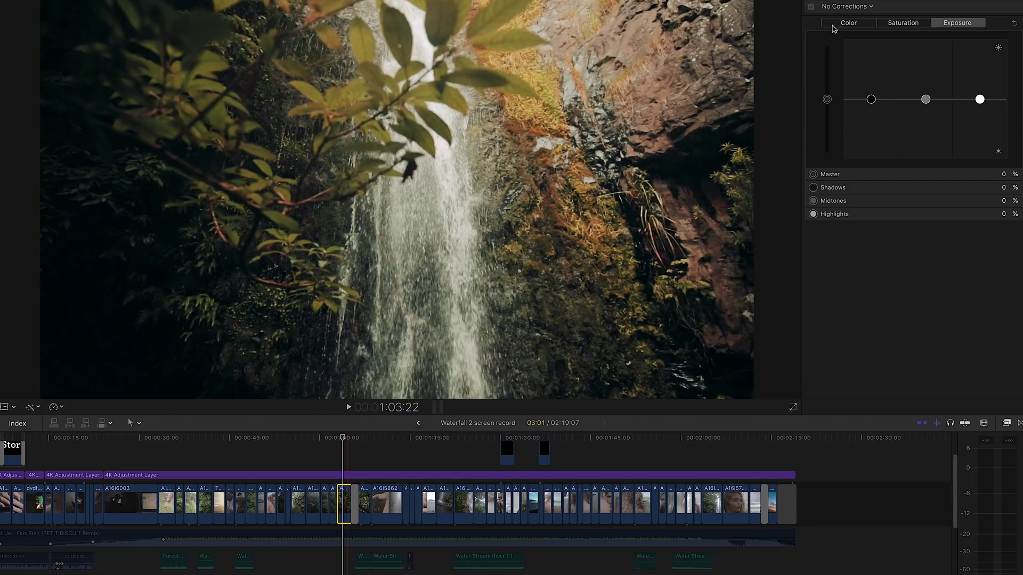
pyautogui.click(847, 7)
pyautogui.click(852, 7)
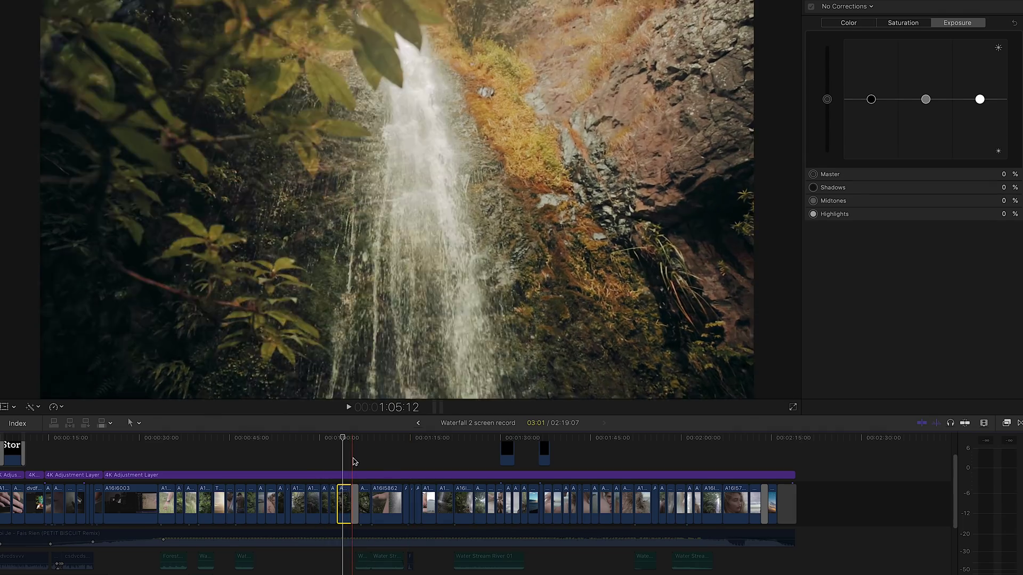
# - Place the playhead at 1:05:01 and select the long 4K Adjustment Layer to inspect its ColorFinalePro effect over the leafy waterfall shot
pyautogui.click(350, 438)
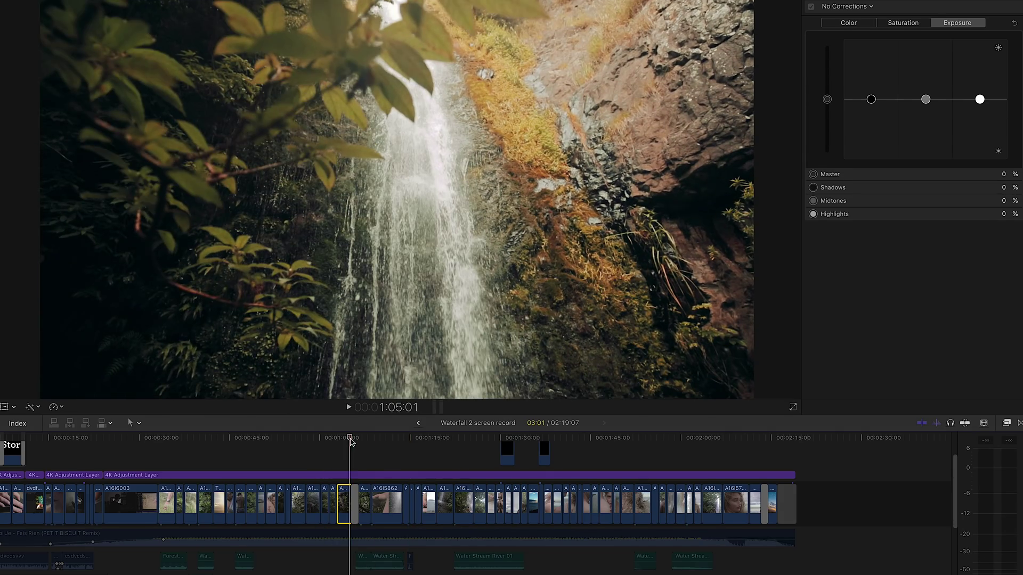
pyautogui.click(387, 475)
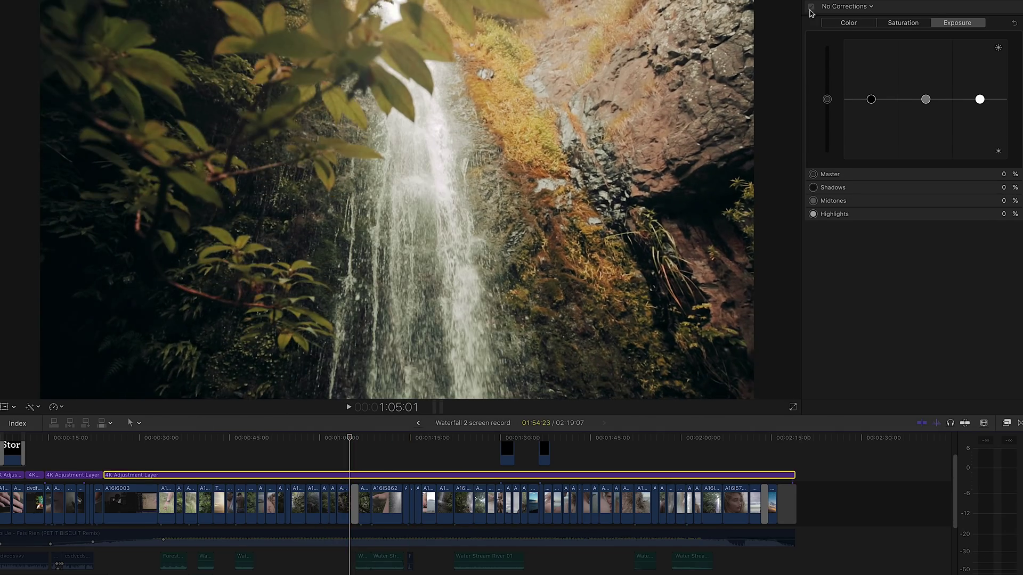
pyautogui.press('super+4')
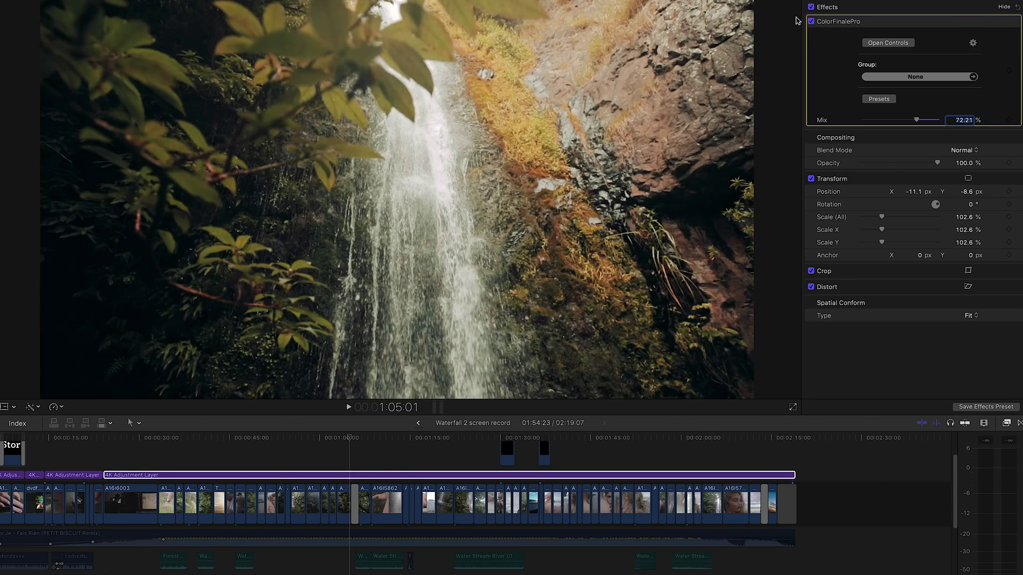
pyautogui.click(351, 439)
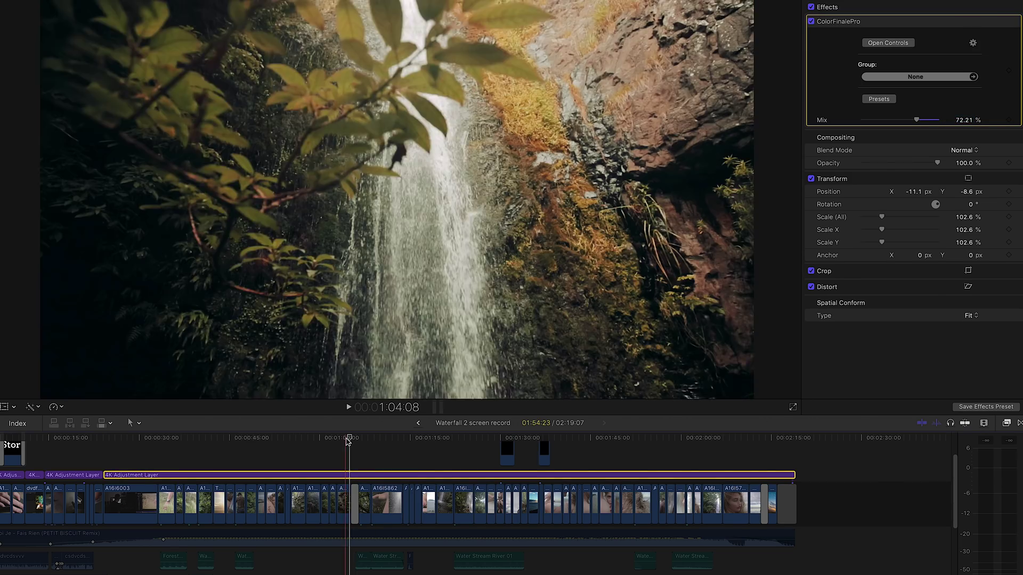
# - Move to the silhouetted woman on the beach at about 1:14:09 and select her clip to review Color Wheels 1
pyautogui.moveTo(350, 439); pyautogui.dragTo(408, 440)
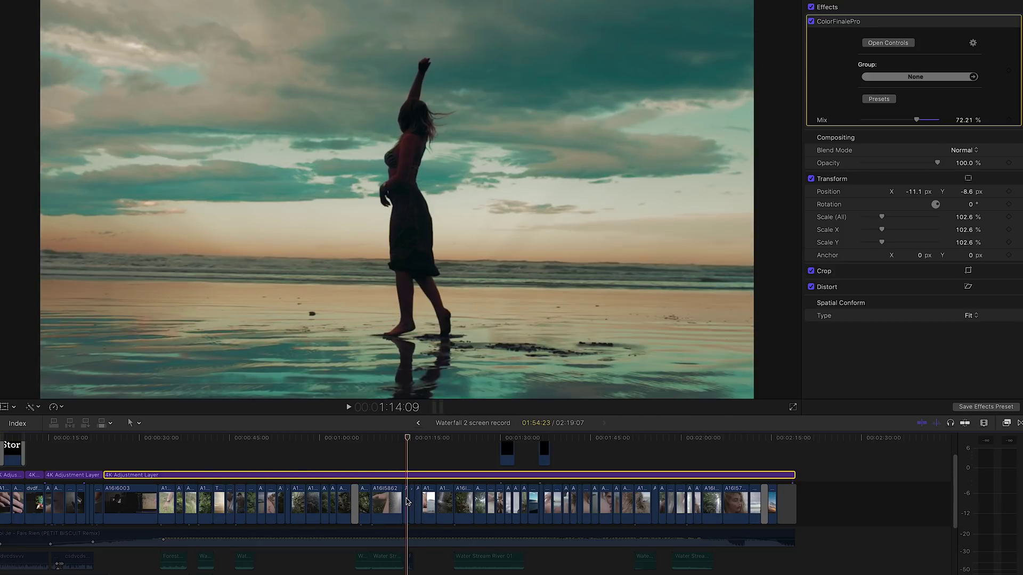
pyautogui.click(406, 505)
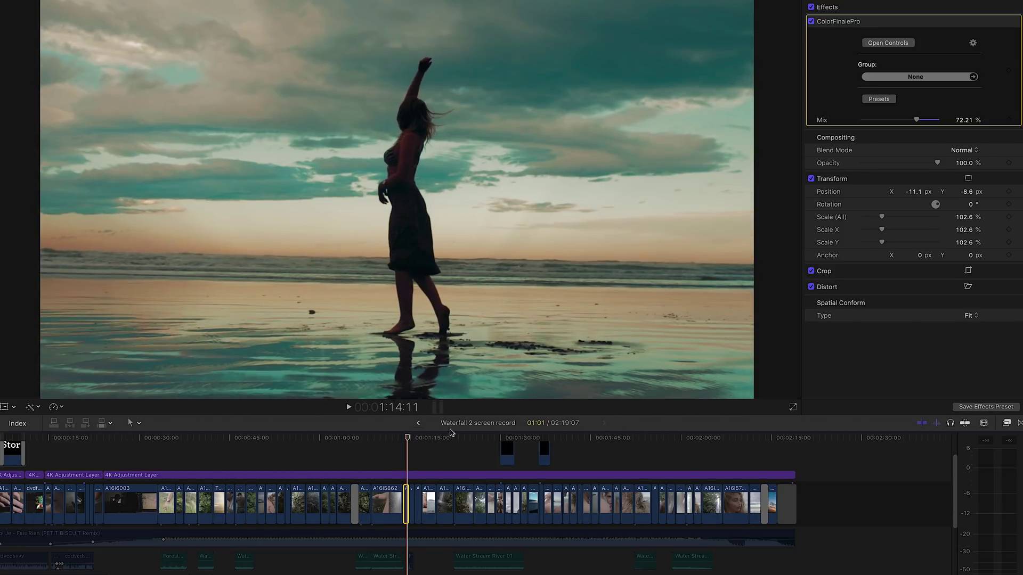
pyautogui.doubleClick(844, 21)
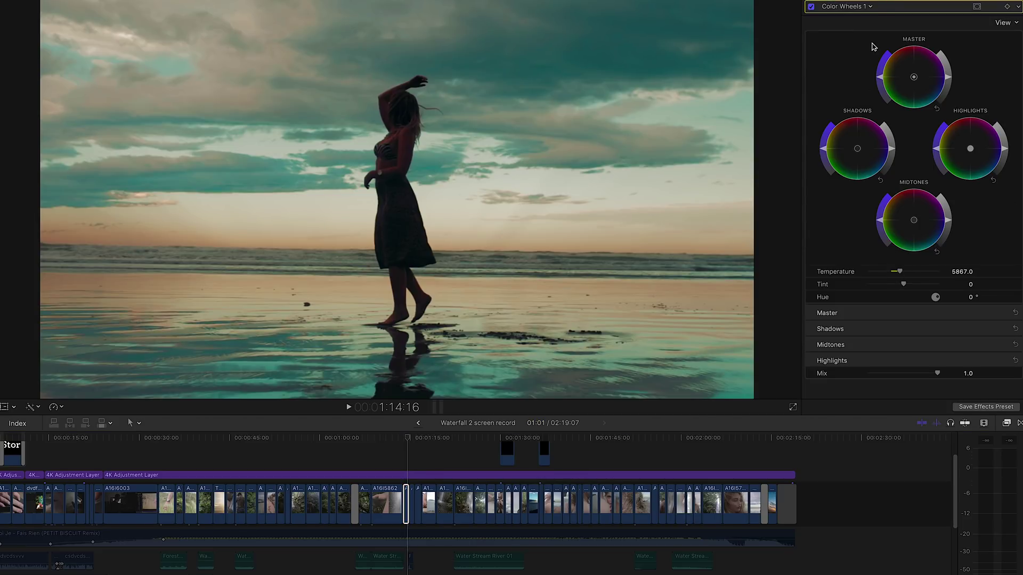
# - Review the silhouette clip's Color Board 1 exposure, color and saturation settings, and its Color Curves 1 luma curve
pyautogui.click(868, 7)
pyautogui.click(868, 39)
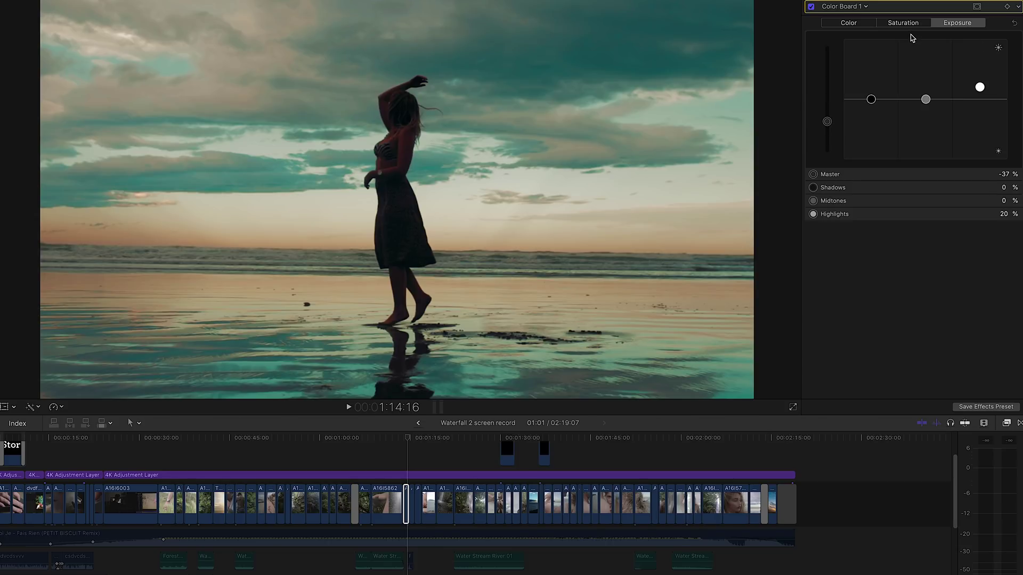
pyautogui.click(866, 24)
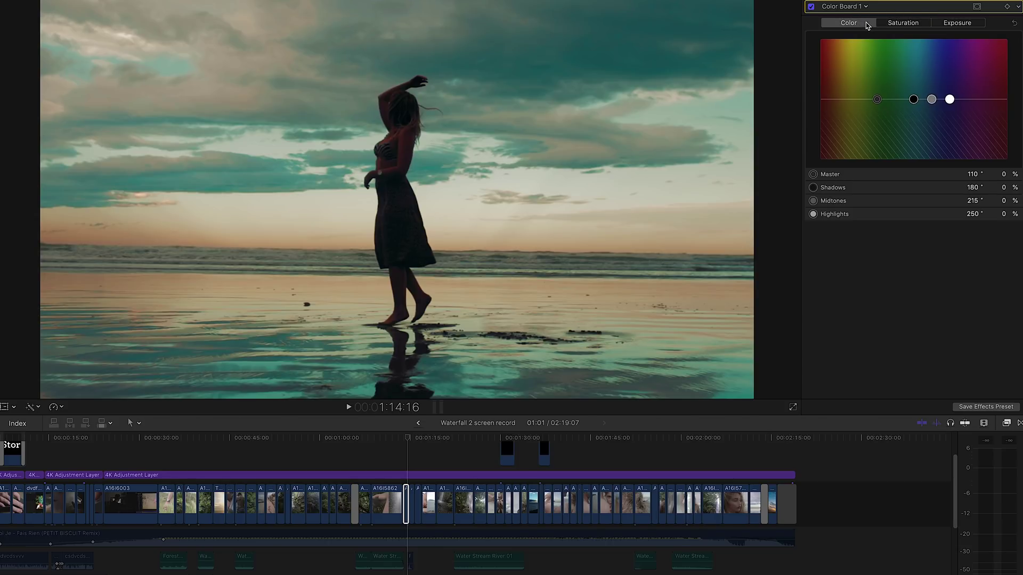
pyautogui.click(917, 23)
pyautogui.click(843, 6)
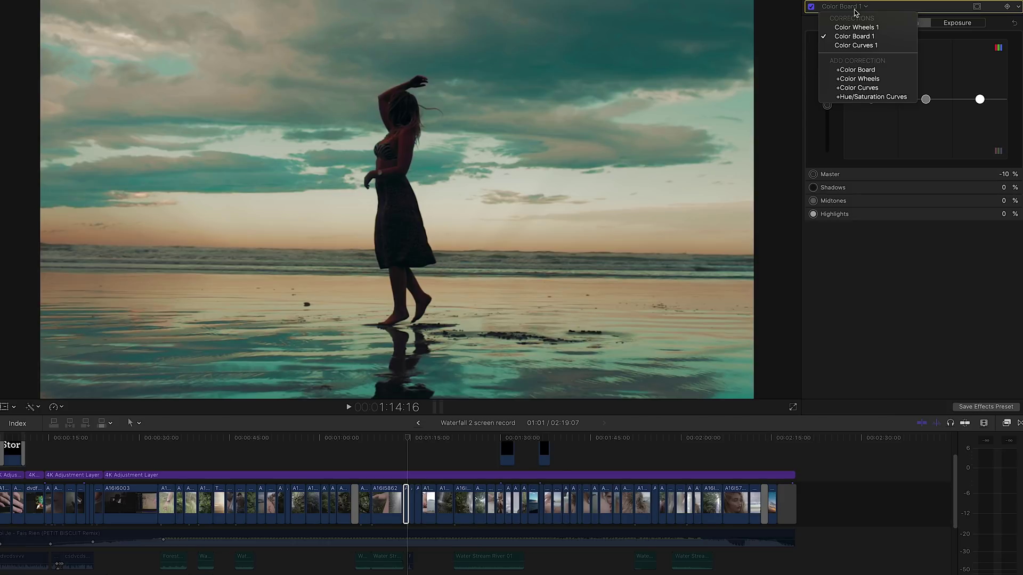
pyautogui.click(858, 49)
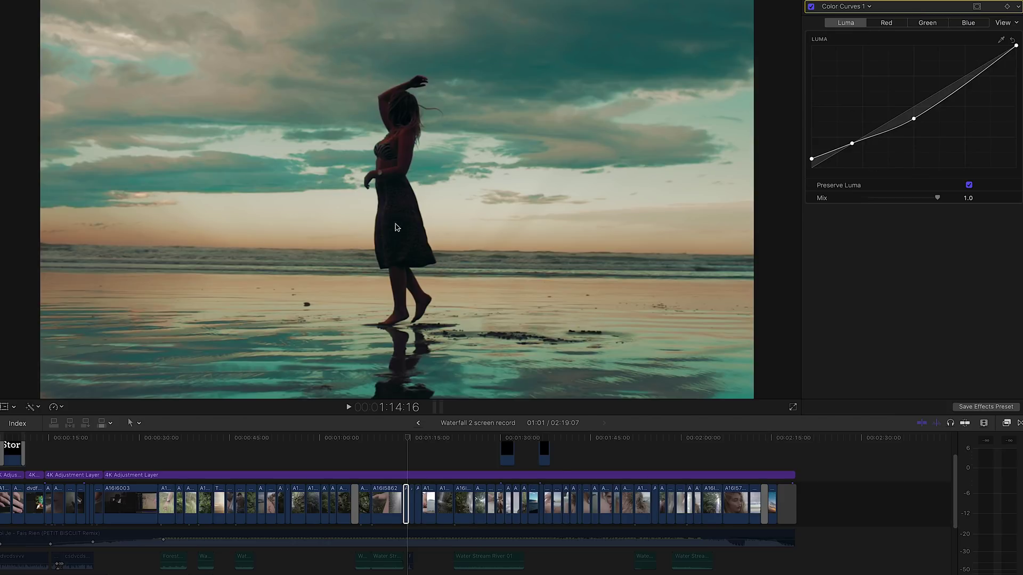
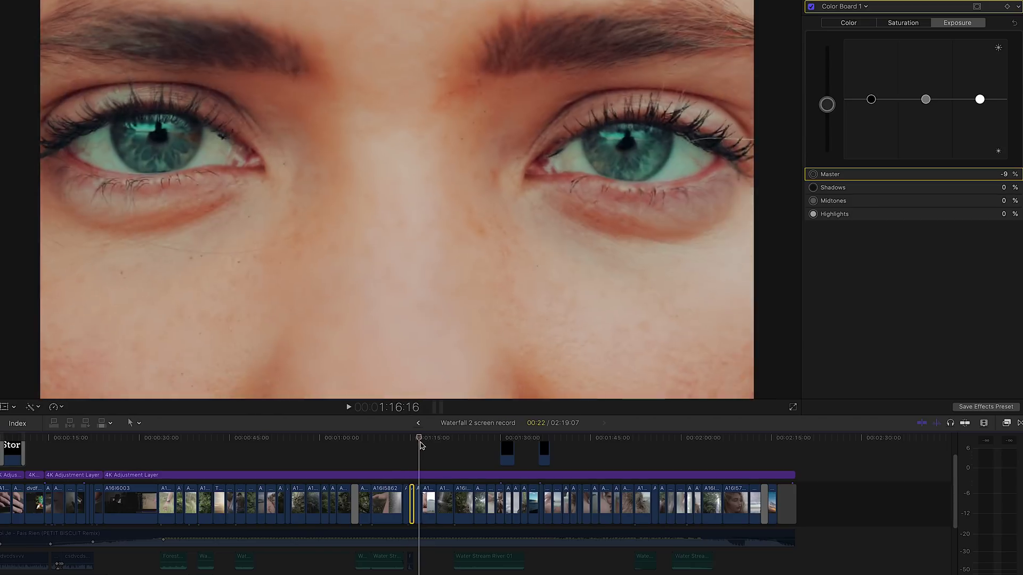
# - Select the clip of the woman lying on the sand and compare it with the Color Curves 1 luma curve reset and restored
pyautogui.click(429, 503)
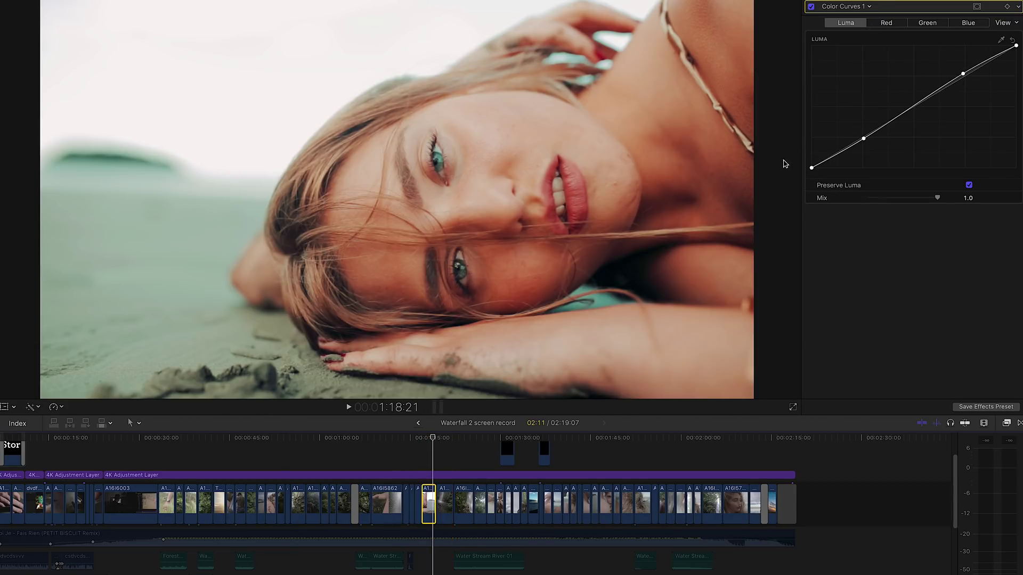
pyautogui.click(963, 74)
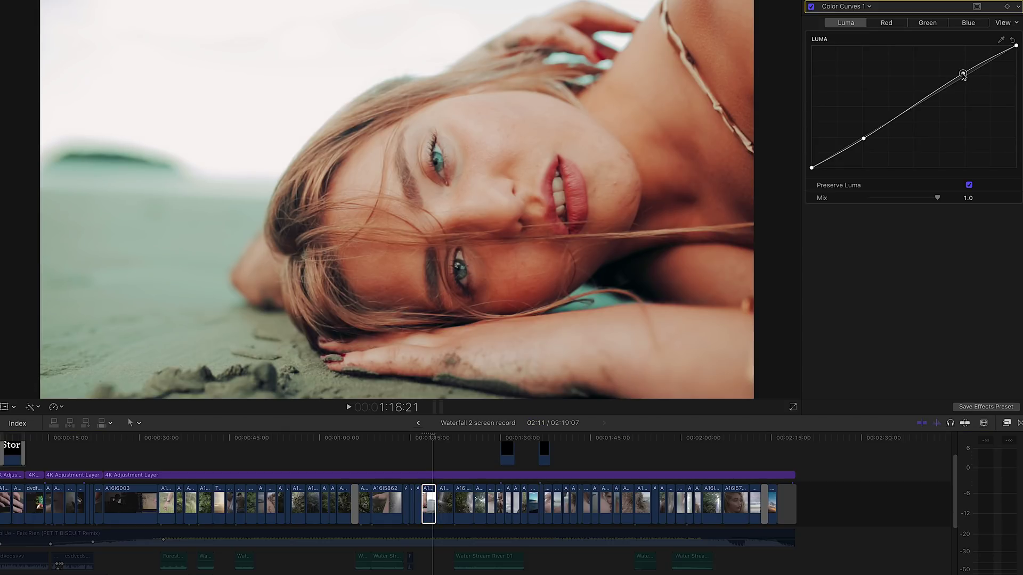
pyautogui.click(852, 8)
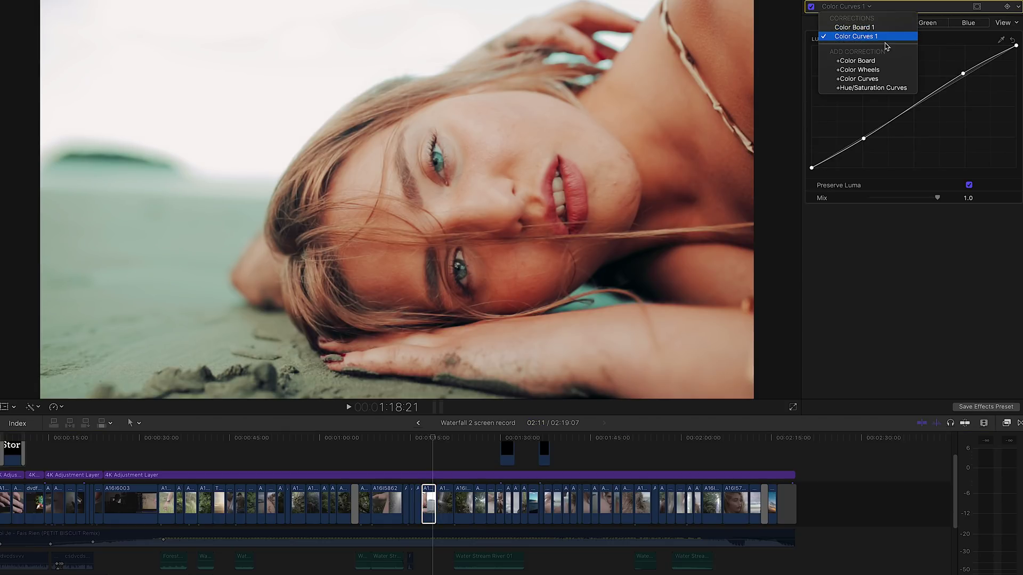
pyautogui.click(868, 40)
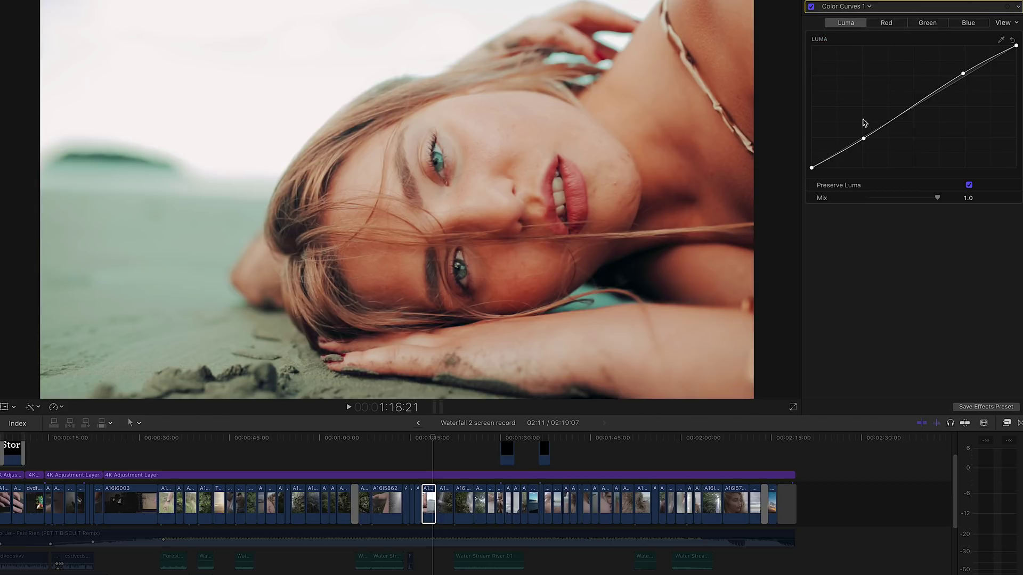
pyautogui.click(1013, 41)
pyautogui.press('super+z')
# - Switch the sand close-up to Color Board 1 and inspect its highlights and midtones exposure adjustments
pyautogui.click(861, 8)
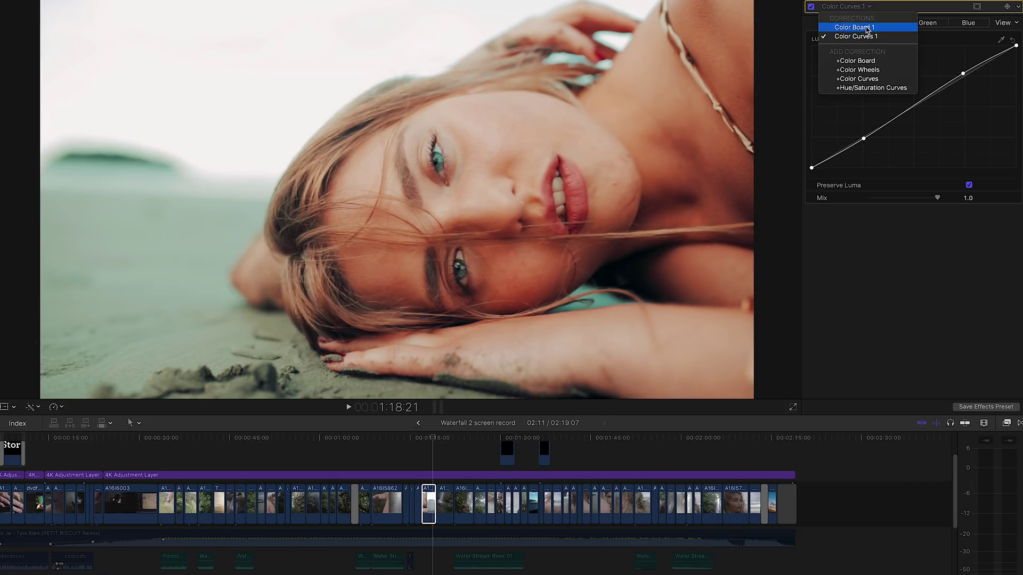
pyautogui.click(854, 27)
pyautogui.click(979, 109)
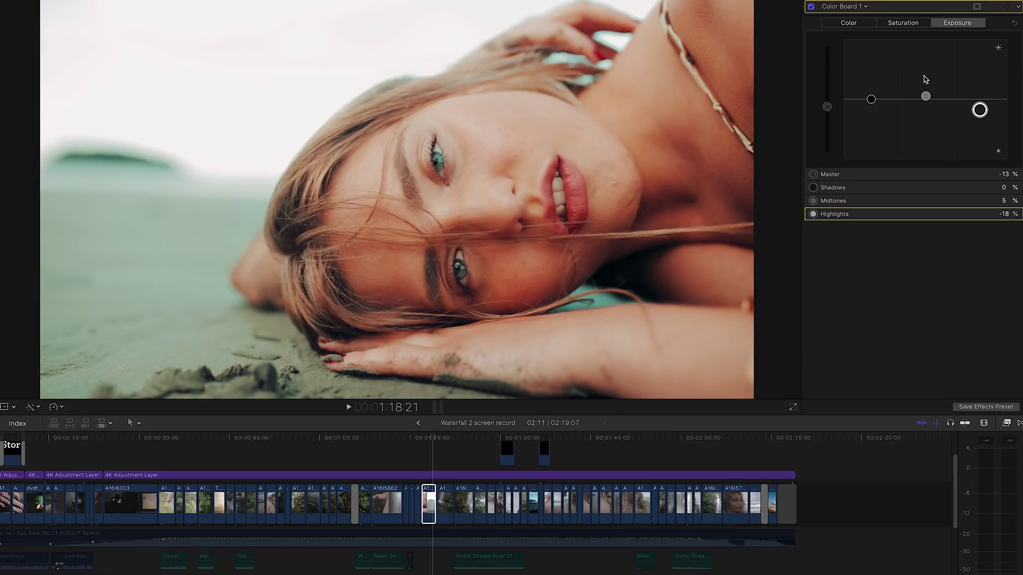
pyautogui.click(926, 97)
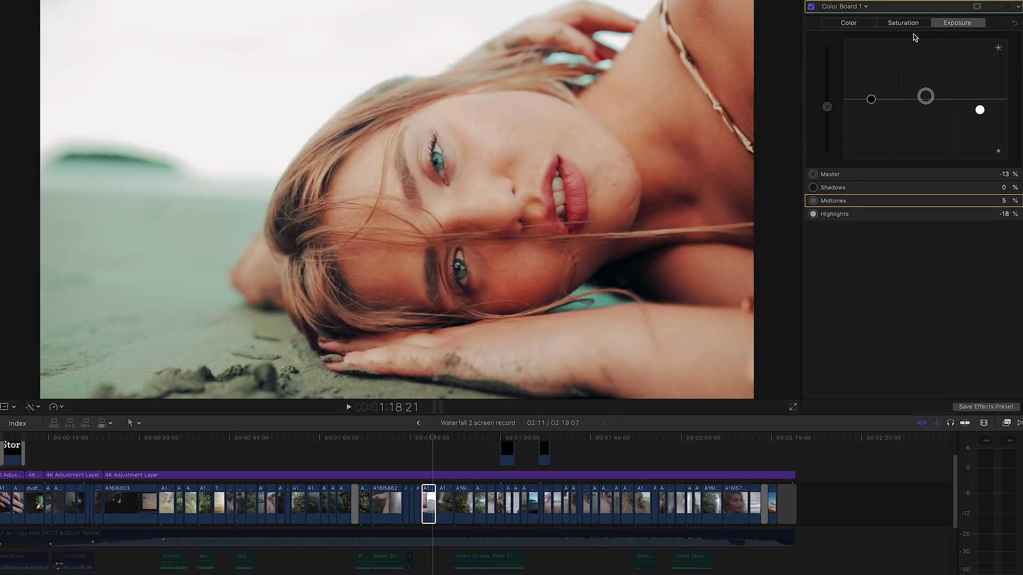
# - Compare the sand close-up with its Color Board 1 shadows saturation reset and restored to -55%
pyautogui.click(903, 23)
pyautogui.click(871, 133)
pyautogui.press('Delete')
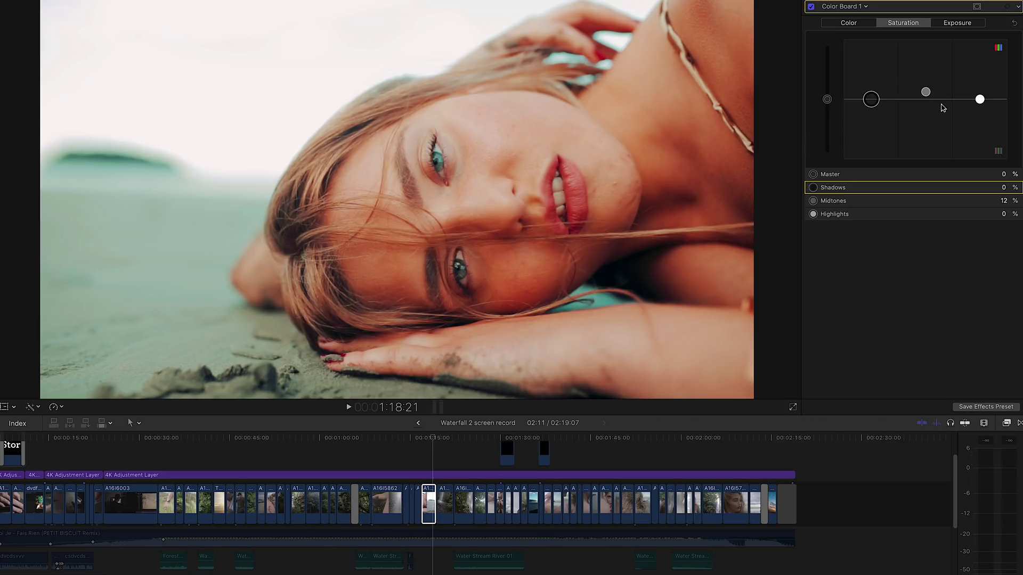
pyautogui.moveTo(871, 100); pyautogui.dragTo(871, 133)
pyautogui.click(852, 7)
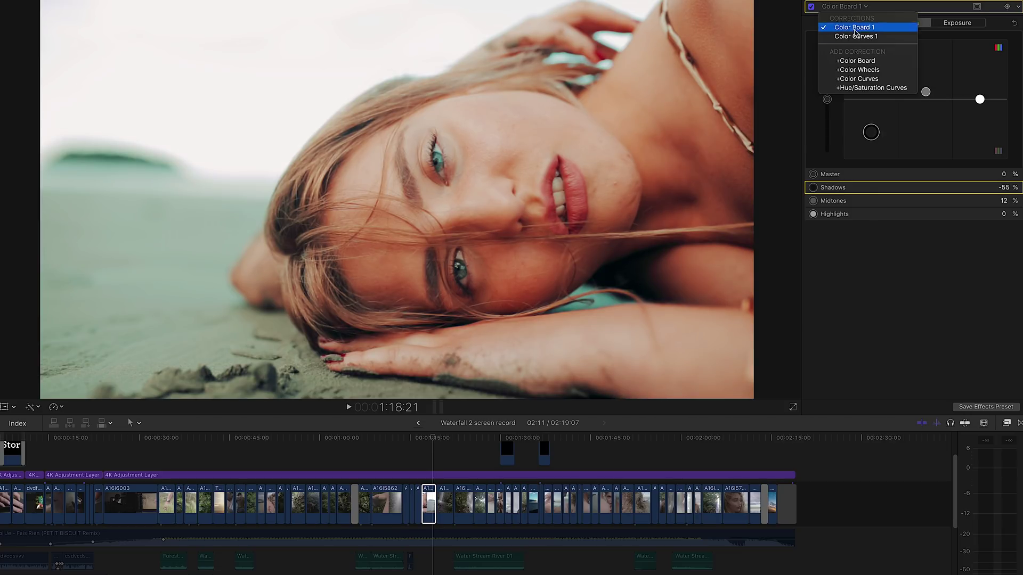
# - Select the 4K Adjustment Layer above the sand close-up and compare the shot with ColorFinalePro off and on
pyautogui.click(430, 475)
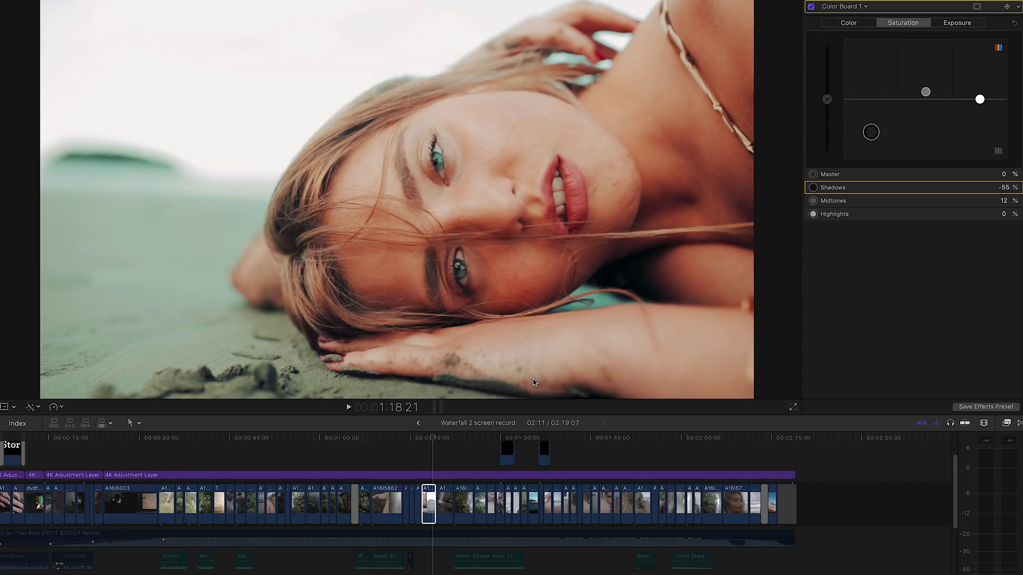
pyautogui.press('Delete')
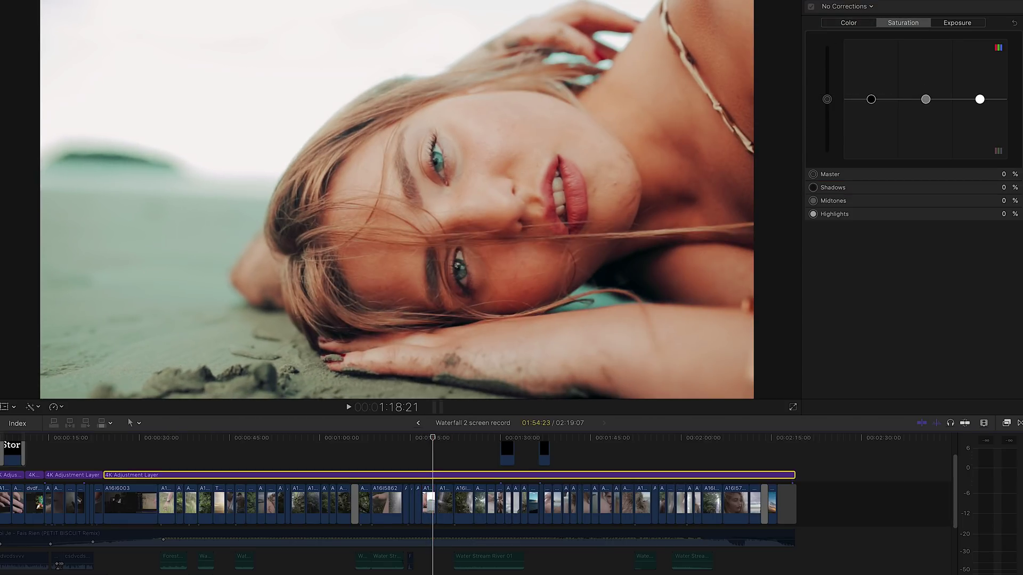
pyautogui.click(811, 21)
pyautogui.click(811, 22)
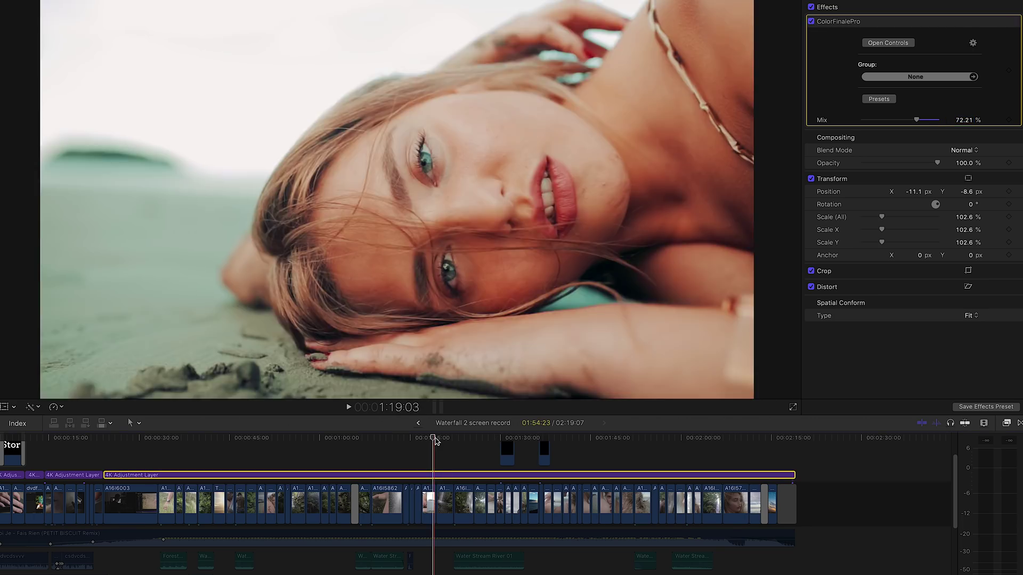
# - Move to the waterfall shot at about 1:26:23, select its clip and open its Color Board 1 correction
pyautogui.click(452, 439)
pyautogui.moveTo(453, 438); pyautogui.dragTo(475, 438)
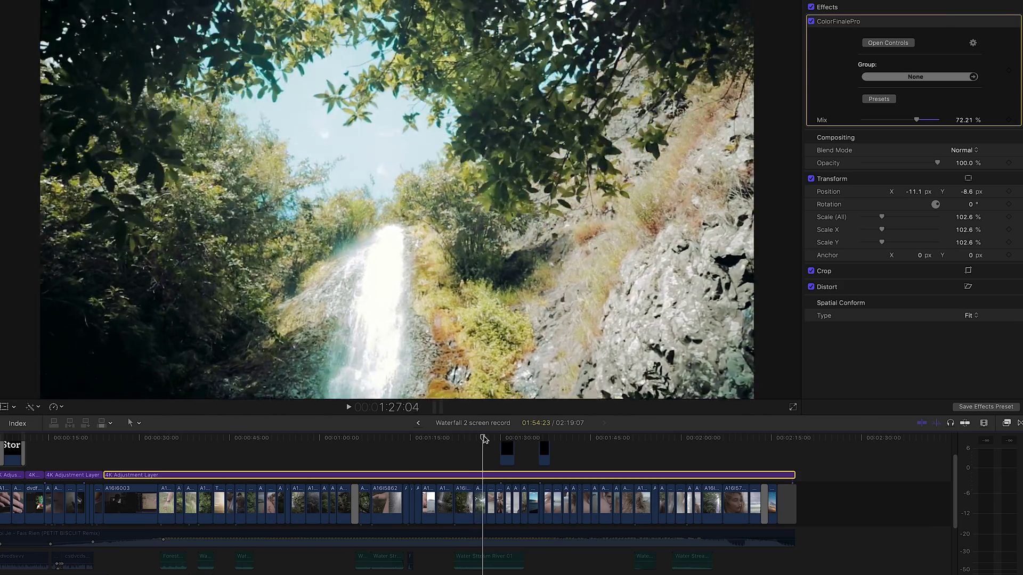
pyautogui.click(481, 504)
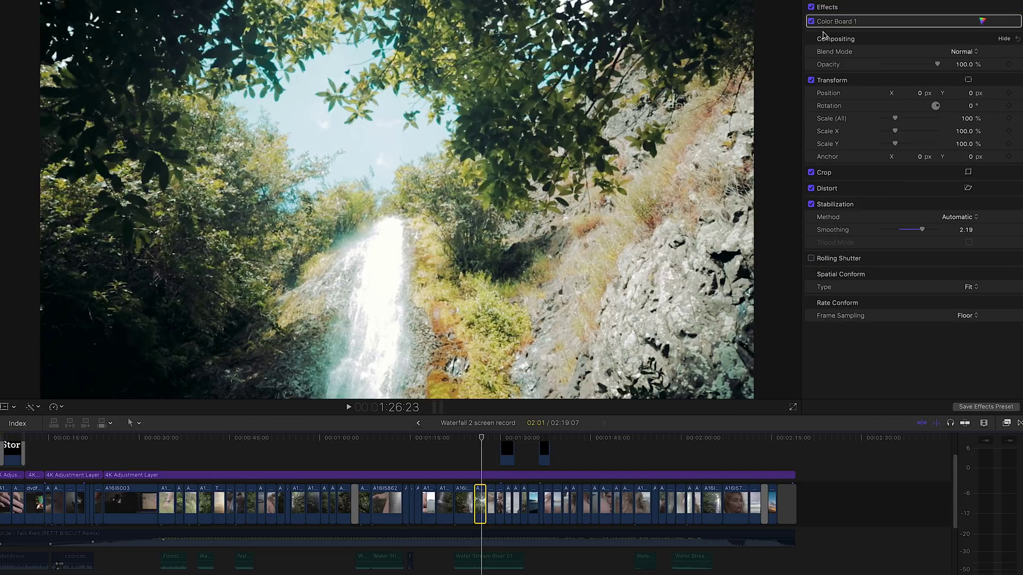
pyautogui.doubleClick(834, 23)
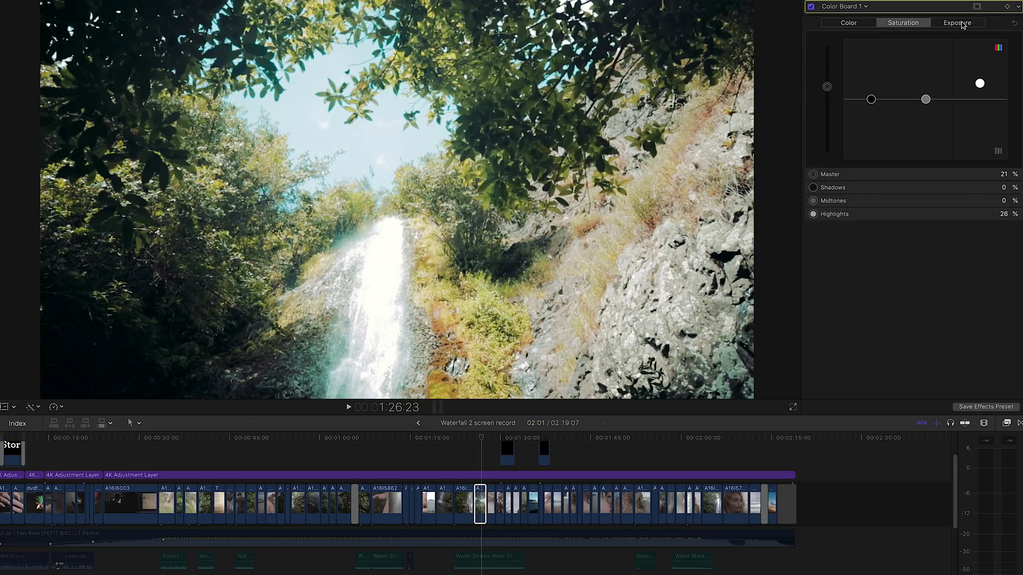
# - Compare the waterfall clip with its Color Board 1 midtones exposure reset and restored
pyautogui.click(962, 23)
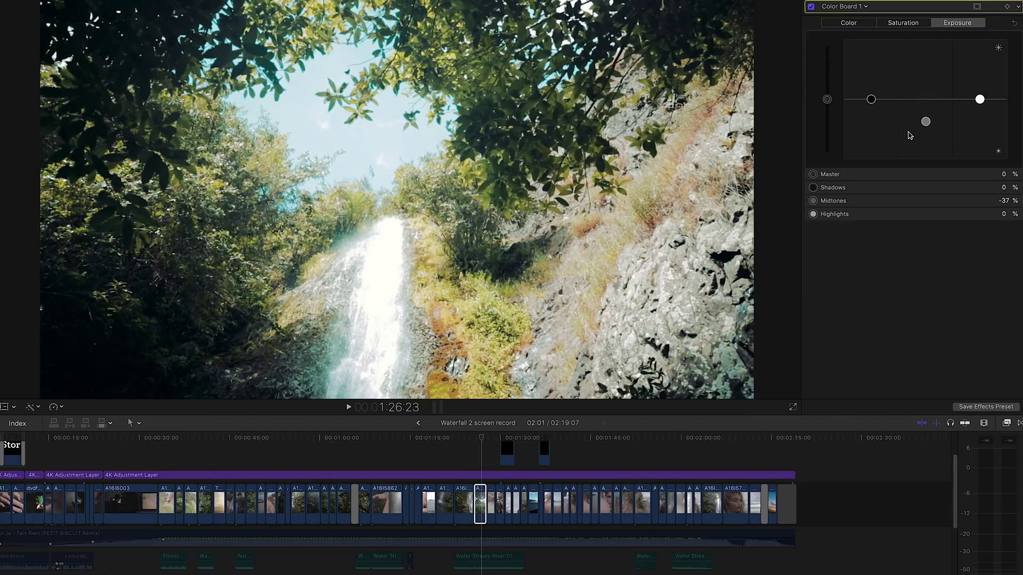
pyautogui.click(926, 123)
pyautogui.press('Delete')
pyautogui.press('super+z')
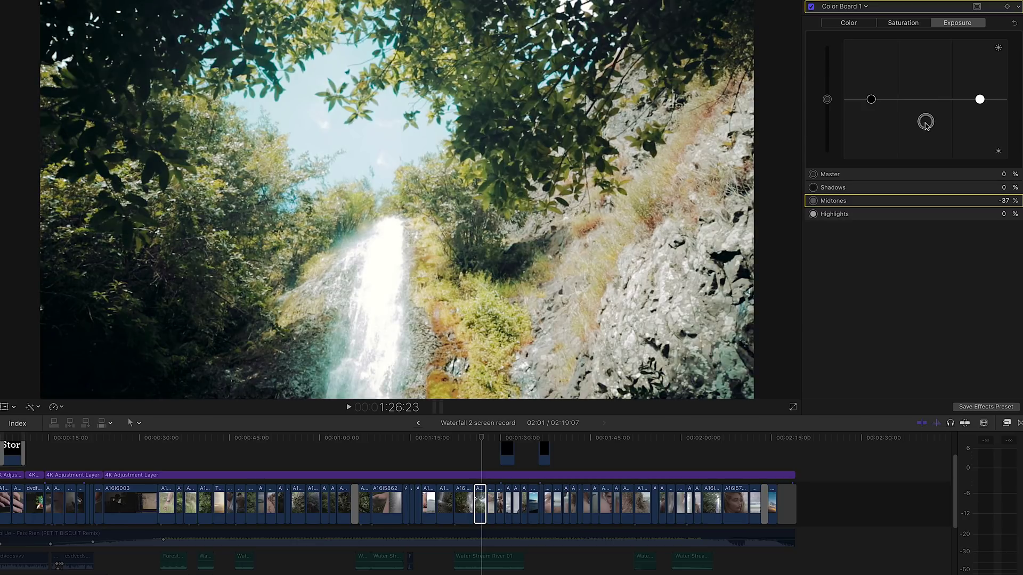
# - Inspect the waterfall clip's Color Board 1 saturation settings, including the highlights adjustment
pyautogui.click(916, 23)
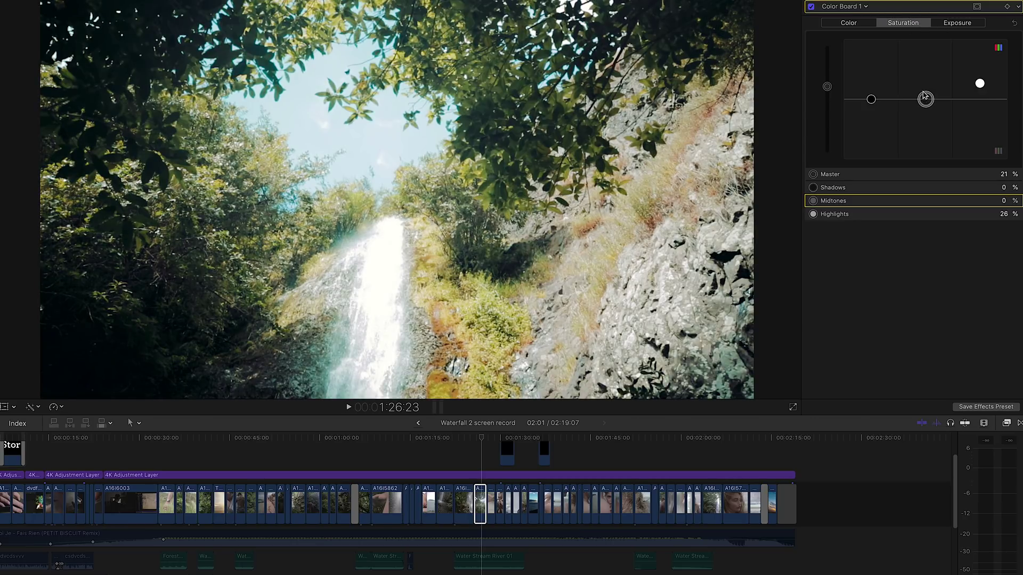
pyautogui.click(979, 84)
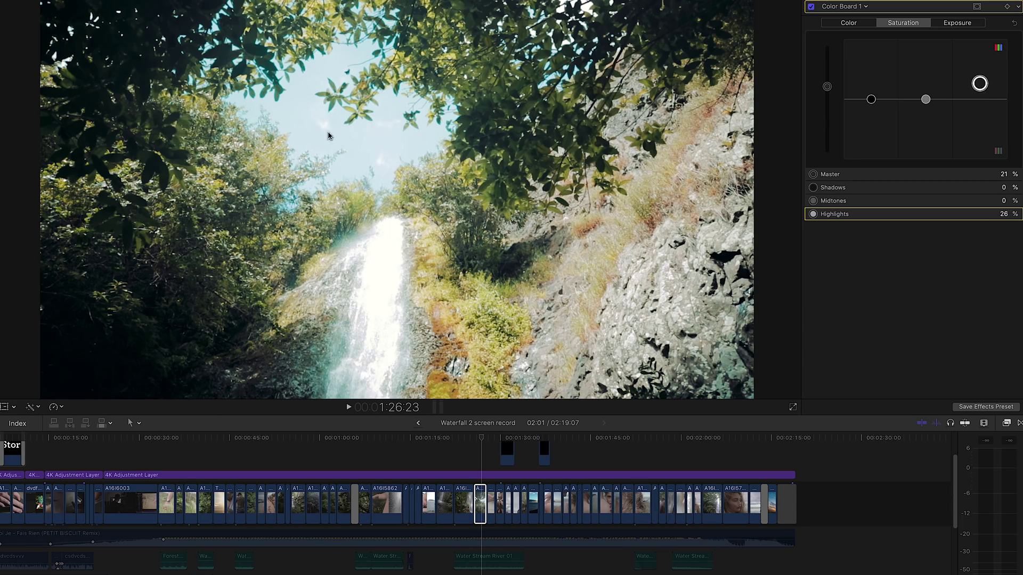
pyautogui.click(479, 503)
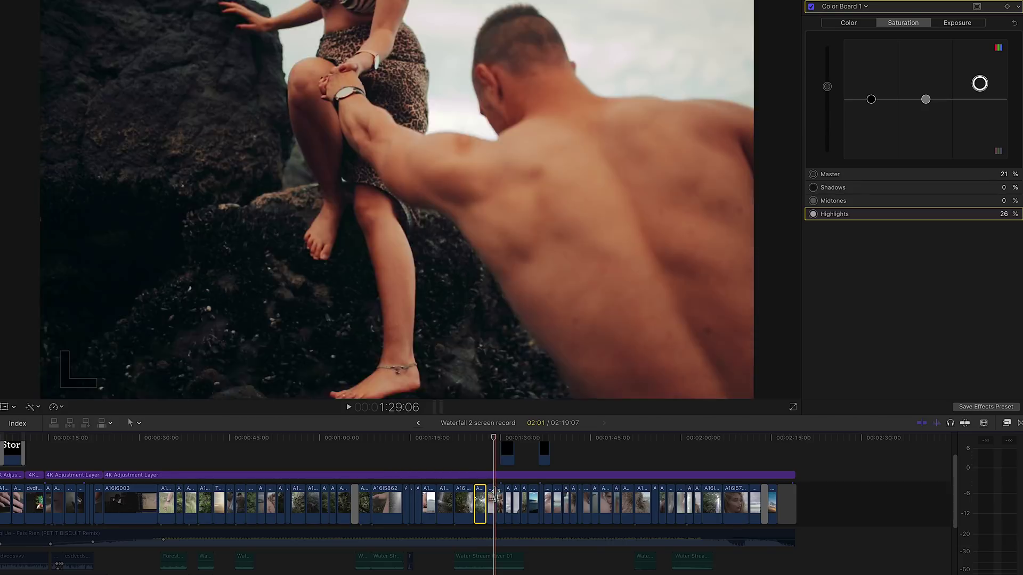
# - Select the clip of the hand pouring sand at about 1:29:00 and compare it with Color Board 1 off and on
pyautogui.click(491, 503)
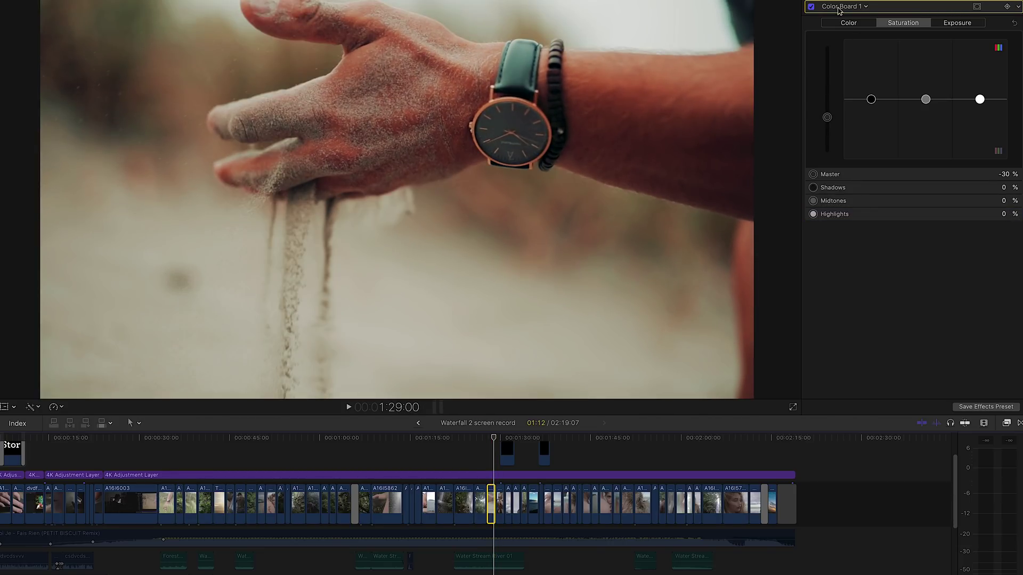
pyautogui.click(839, 7)
pyautogui.click(832, 7)
pyautogui.click(810, 21)
pyautogui.click(810, 21)
pyautogui.click(810, 21)
pyautogui.click(811, 21)
# - Review the exposure, saturation and color settings in the sand-pouring clip's Color Board 1
pyautogui.click(982, 21)
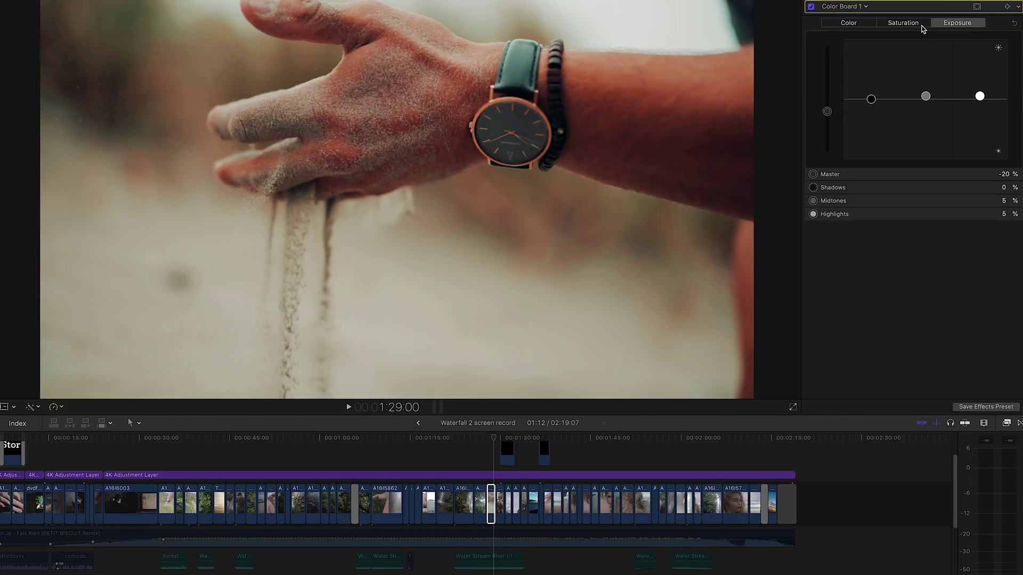
pyautogui.click(900, 23)
pyautogui.click(857, 23)
pyautogui.click(922, 24)
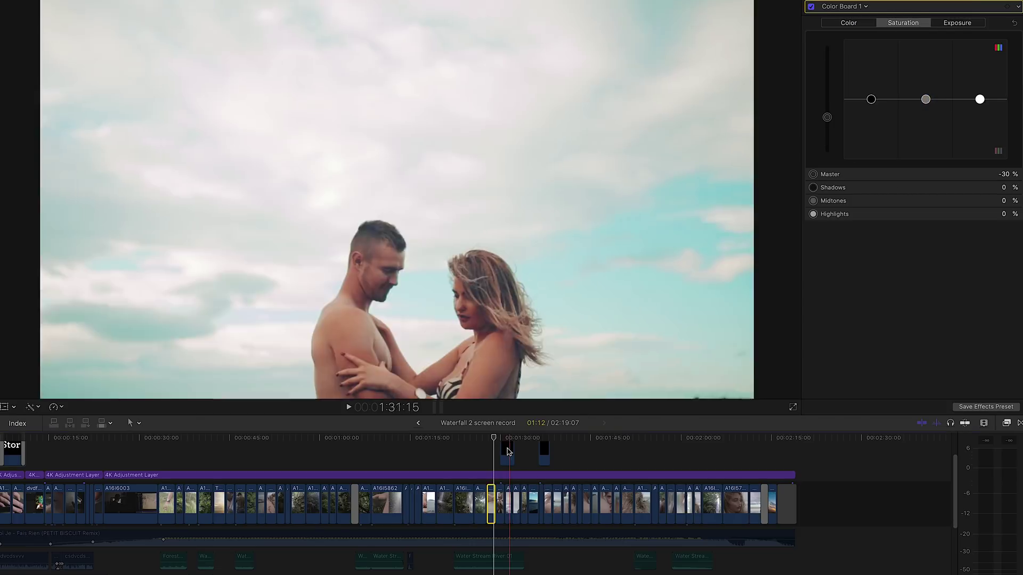
# - Select the 4K Adjustment Layer over the sand-pouring shot and compare the image with ColorFinalePro off and on
pyautogui.click(493, 481)
pyautogui.click(493, 476)
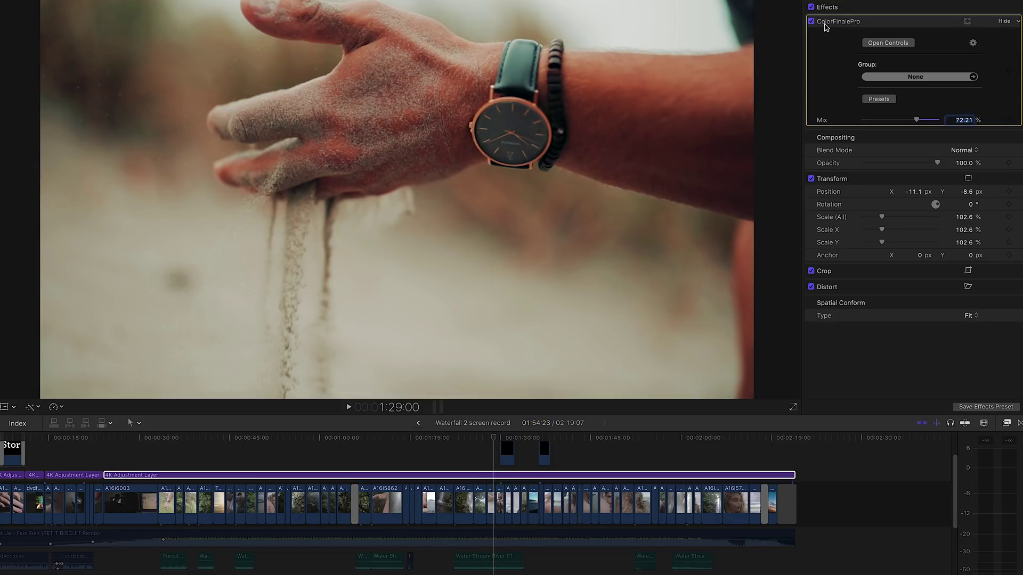
pyautogui.click(811, 22)
pyautogui.click(811, 21)
# - Select the clip of the couple on the rocks at about 1:30:06 and compare it with Color Board 1 off and on
pyautogui.moveTo(495, 438); pyautogui.dragTo(501, 438)
pyautogui.click(500, 504)
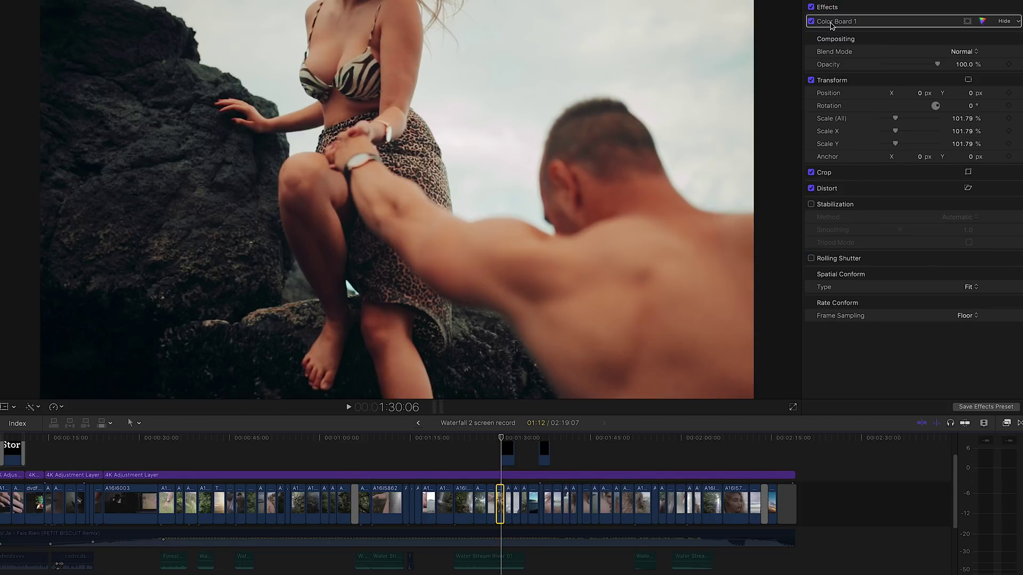
pyautogui.click(811, 22)
pyautogui.click(811, 22)
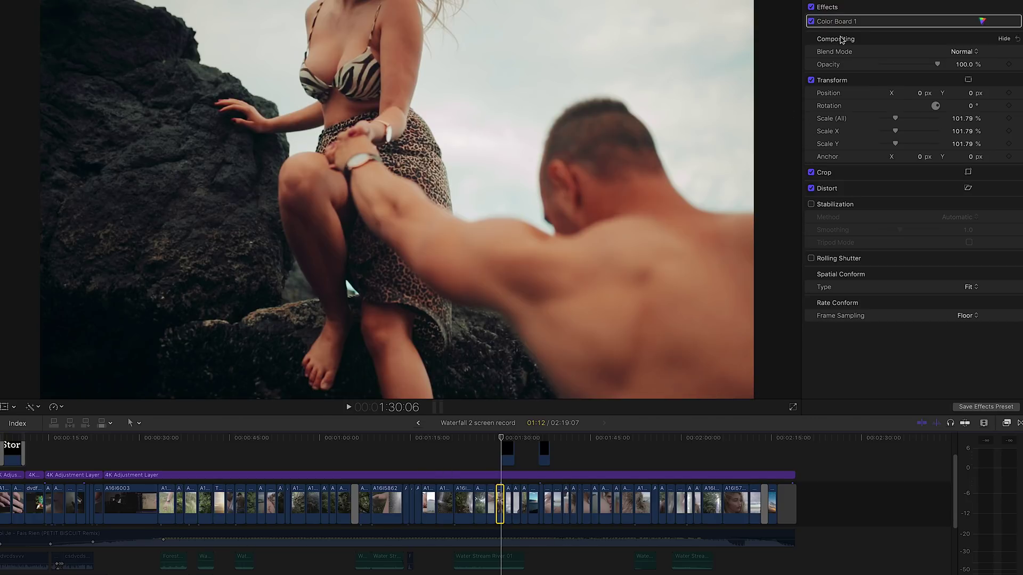
# - Inspect the rocks clip's Color Board 1 midtones exposure while switching the correction off and on
pyautogui.click(980, 21)
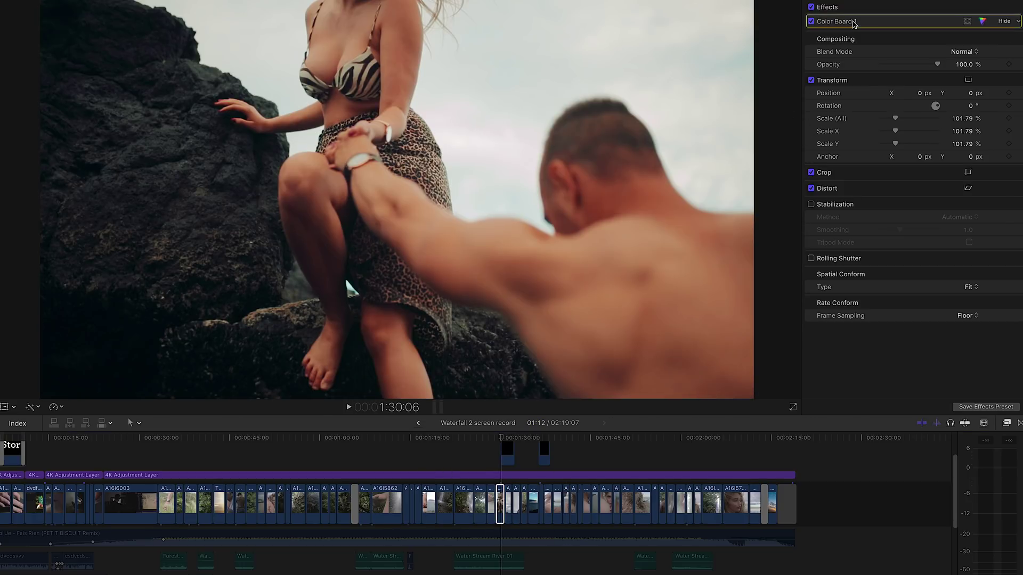
pyautogui.click(961, 22)
pyautogui.click(926, 97)
pyautogui.press('alt+super+b')
pyautogui.press('alt+super+b')
pyautogui.press('alt+super+b')
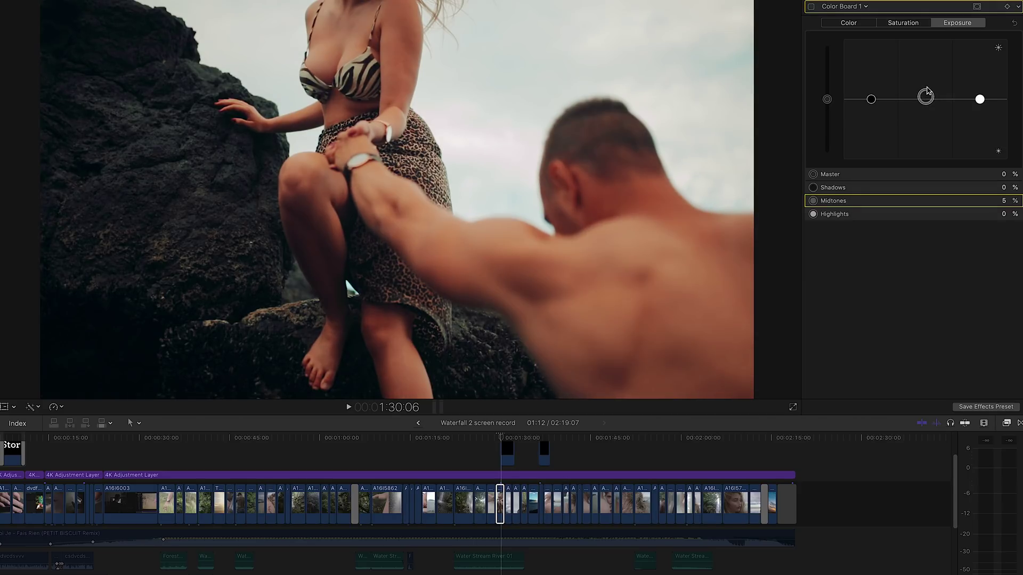
pyautogui.click(826, 23)
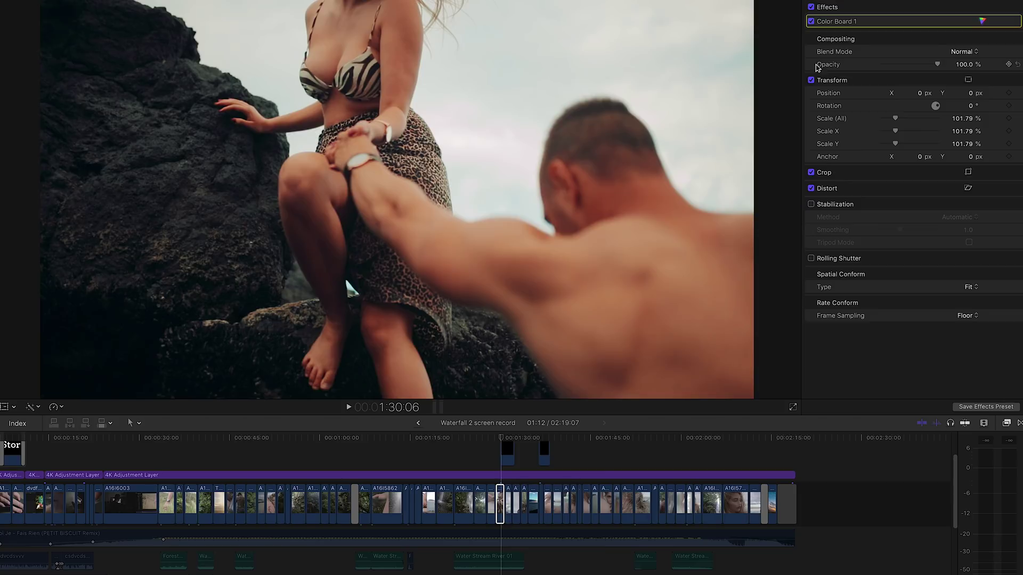
pyautogui.click(499, 504)
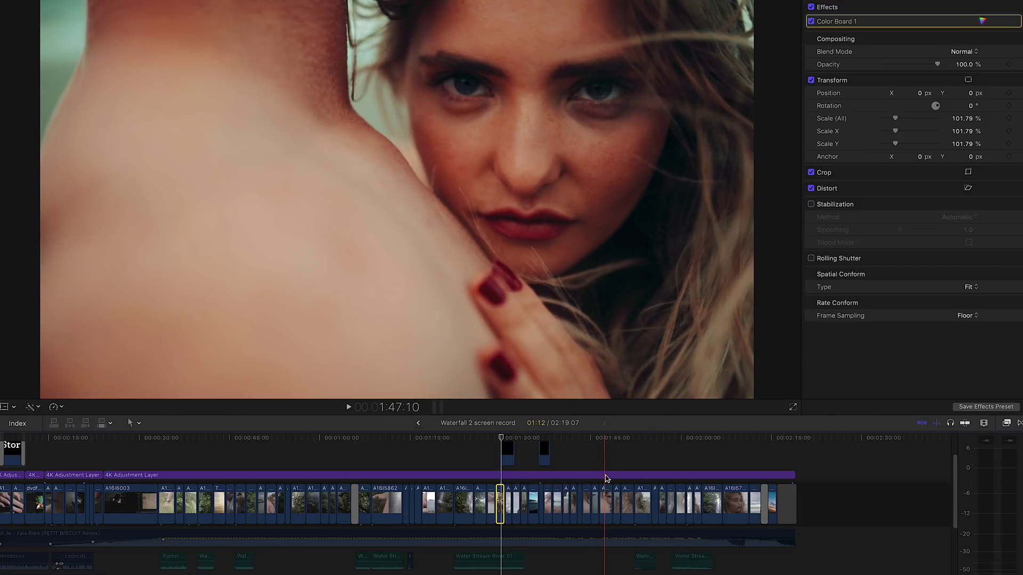
# - Select the close-up of the woman behind the man's shoulder at about 1:47:10 and review its Color Curves 1 luma curve
pyautogui.click(605, 501)
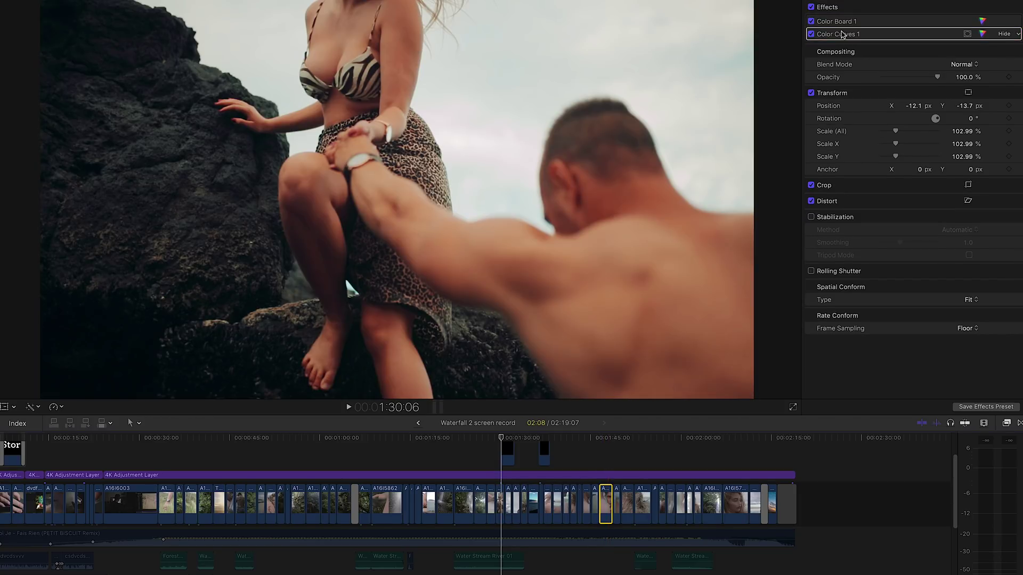
pyautogui.click(841, 34)
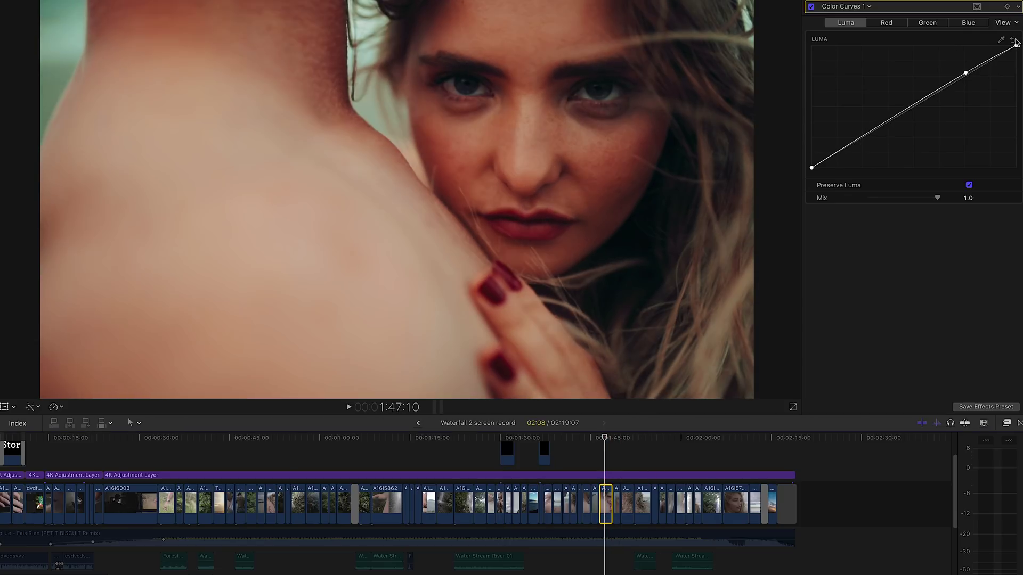
pyautogui.click(964, 73)
# - Select the clip of the man at the waterfall at about 1:57:21 and review its Color Board 1 exposure with the correction off and on
pyautogui.moveTo(608, 443); pyautogui.dragTo(669, 442)
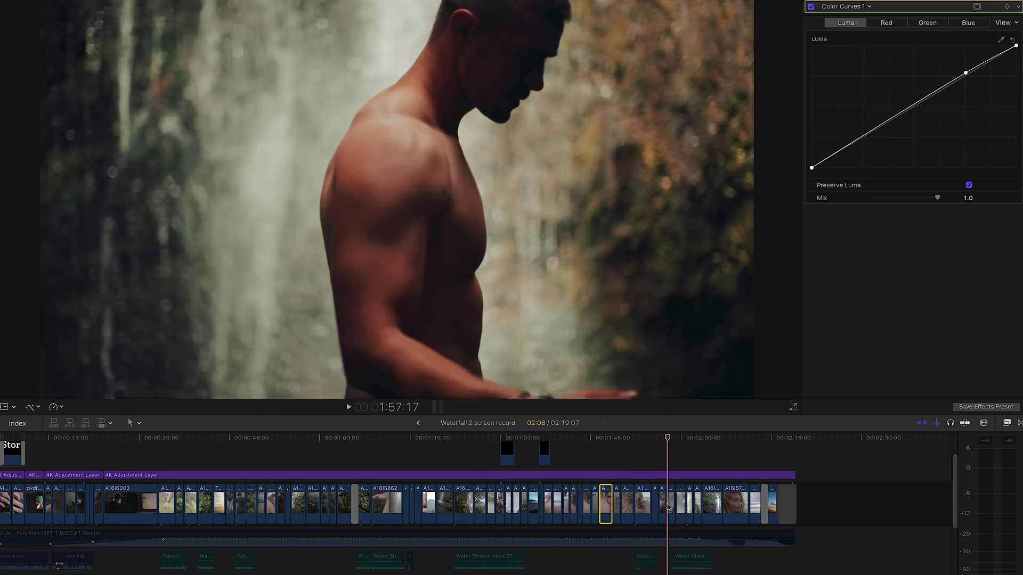
pyautogui.click(669, 506)
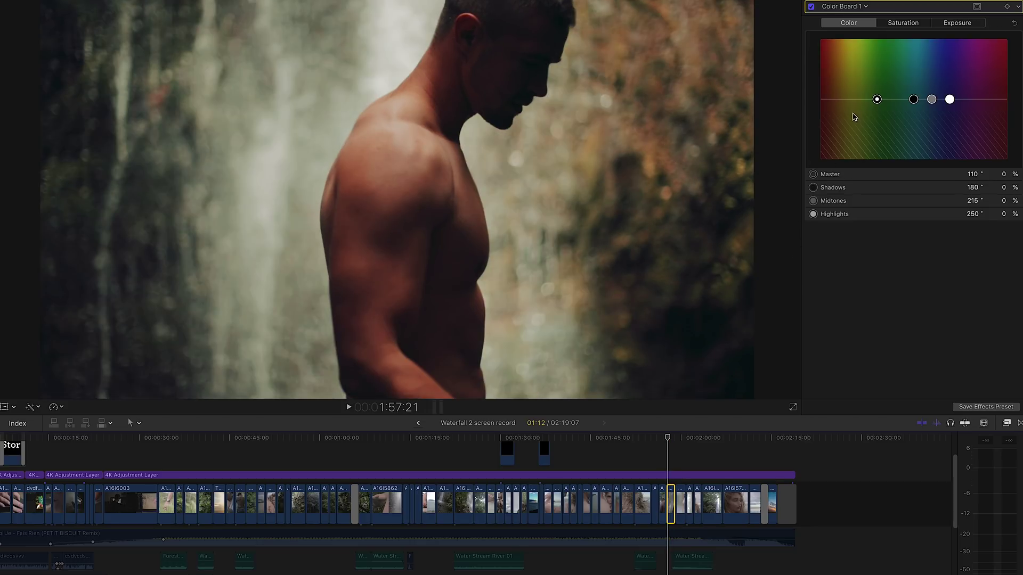
pyautogui.click(863, 7)
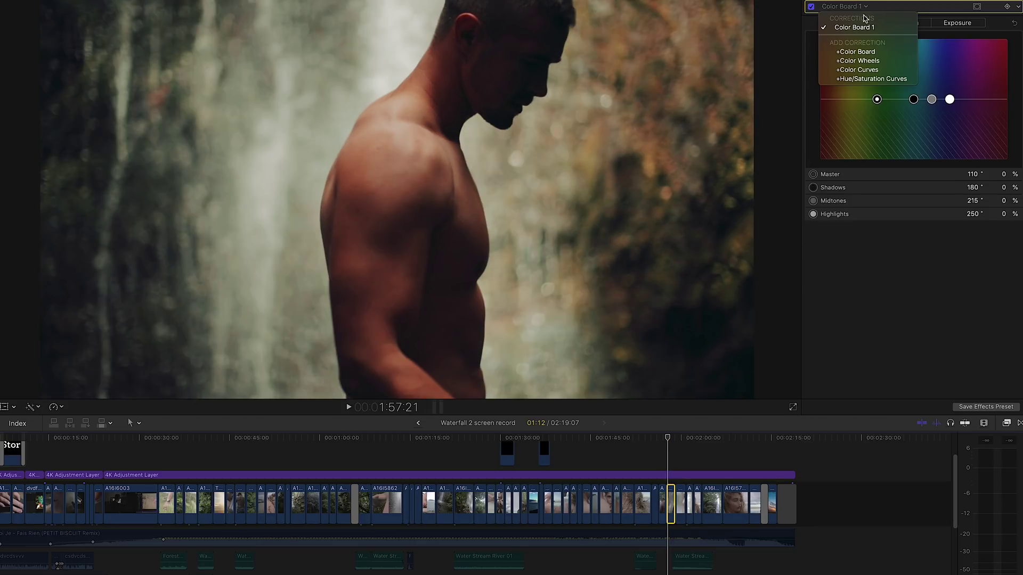
pyautogui.click(957, 4)
pyautogui.click(961, 23)
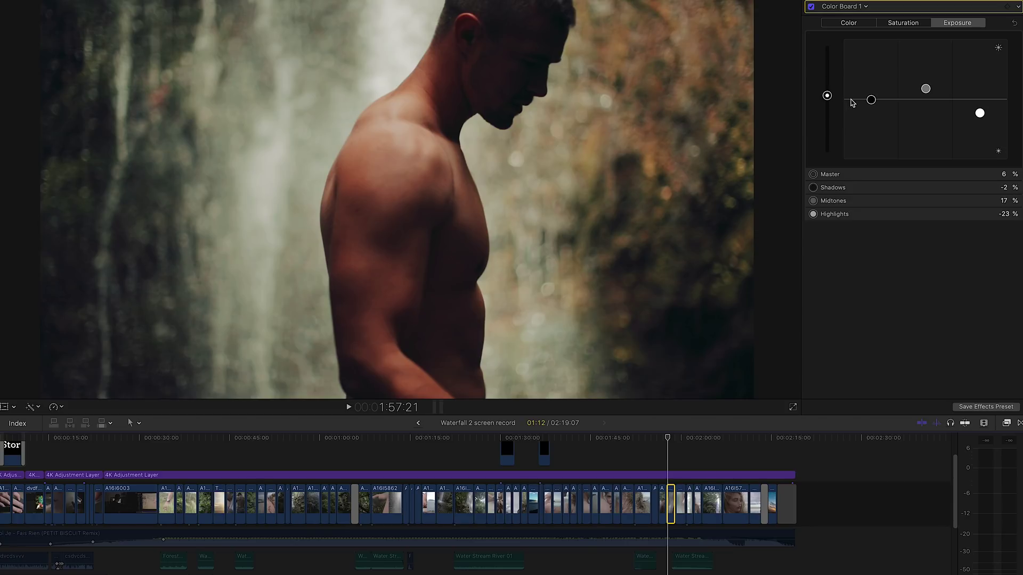
pyautogui.click(811, 6)
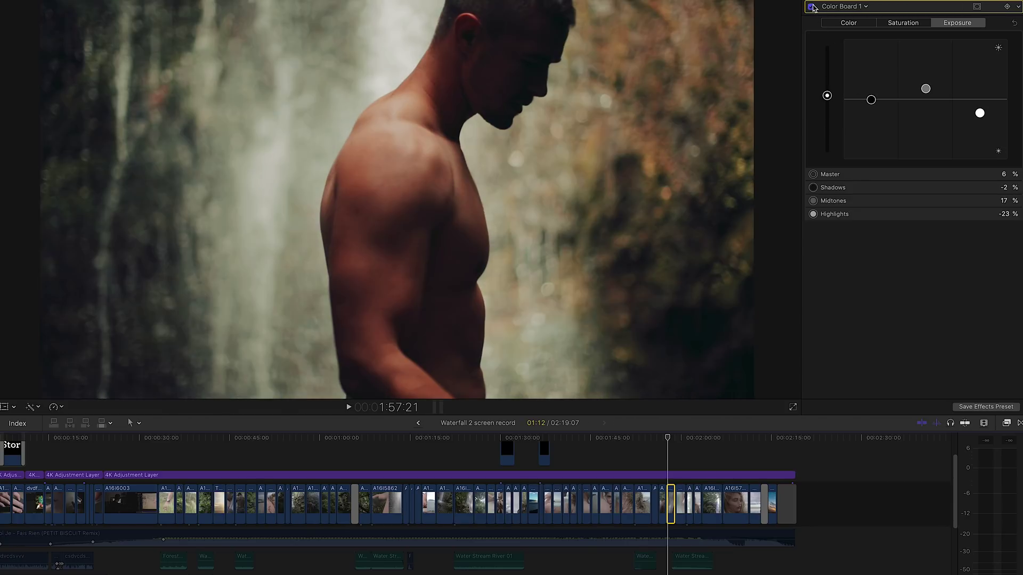
pyautogui.click(812, 7)
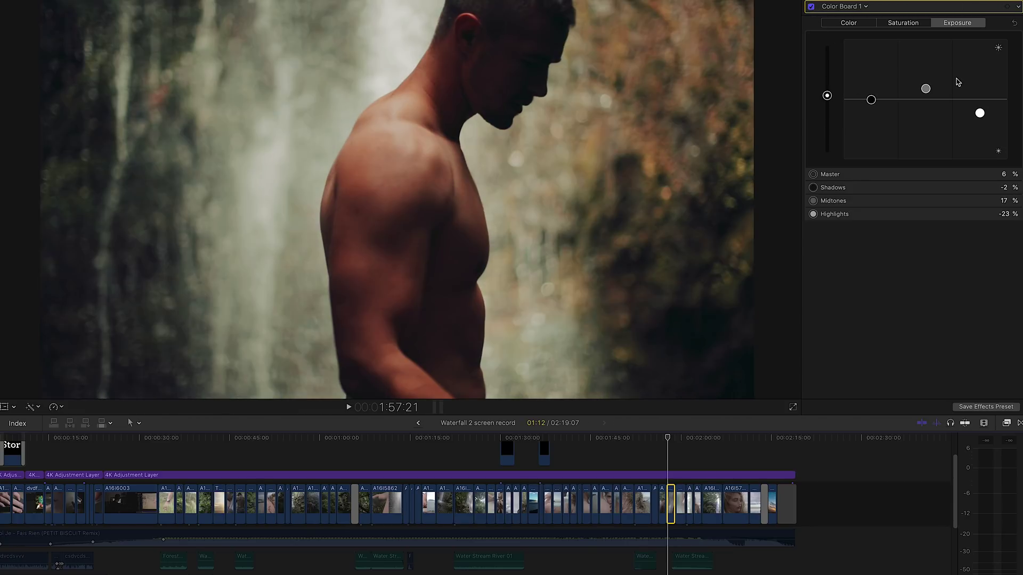
# - Compare the man's waterfall clip with its midtones exposure and then its highlights exposure reset and restored
pyautogui.click(926, 89)
pyautogui.press('Delete')
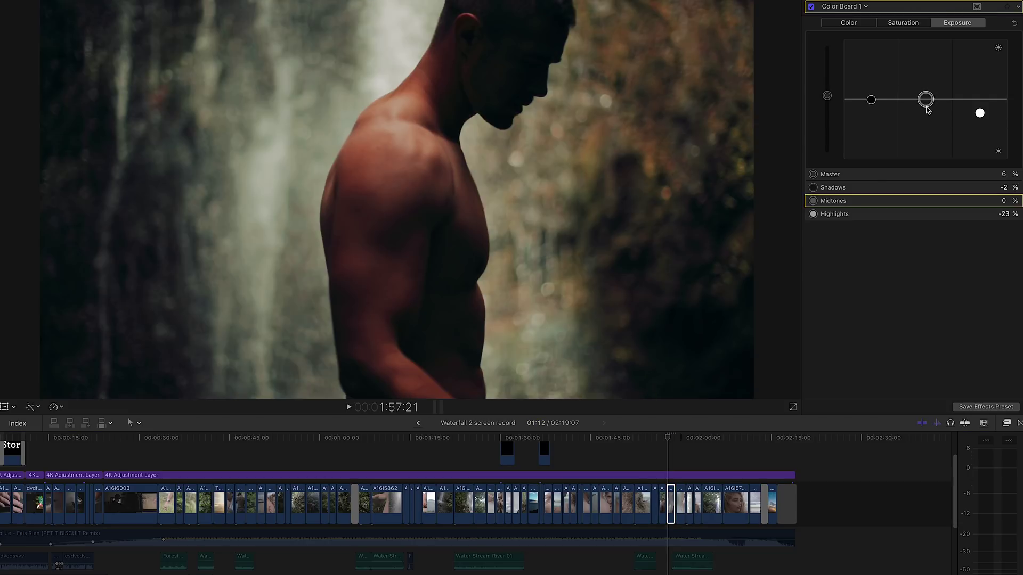
pyautogui.hotkey('ctrl', 'z')
pyautogui.click(980, 113)
pyautogui.press('Delete')
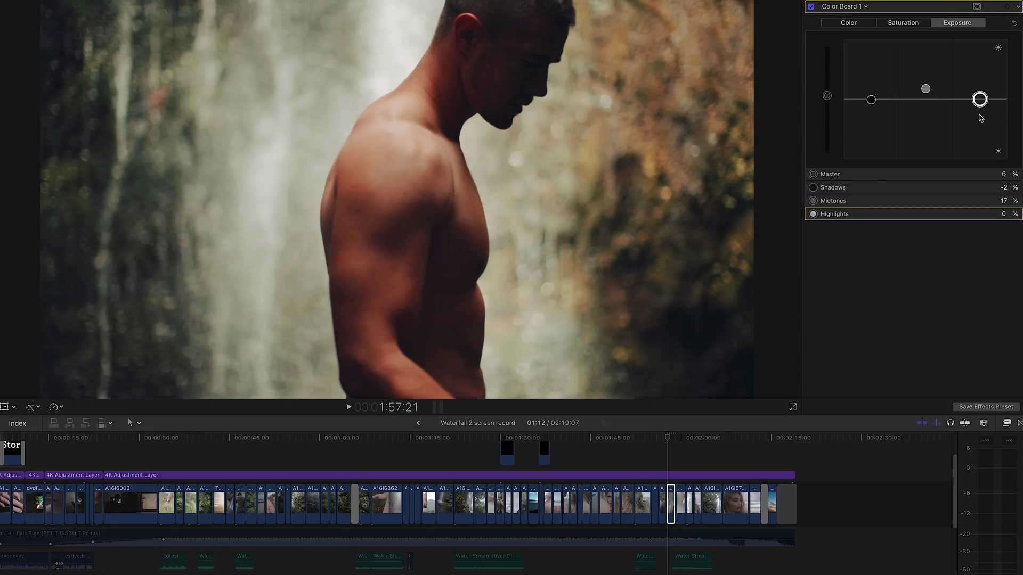
pyautogui.hotkey('ctrl', 'z')
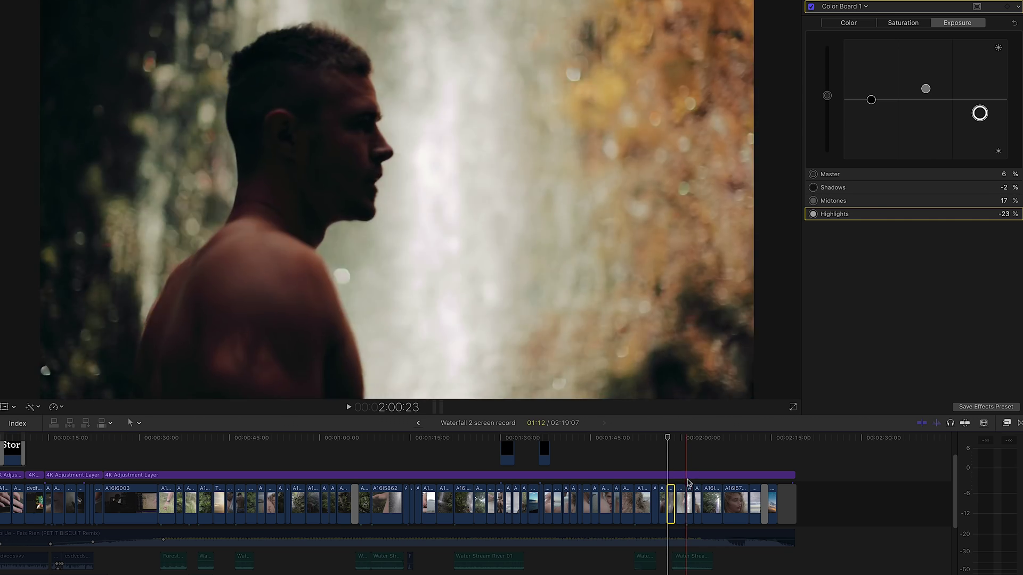
# - Move to the close-up of the woman's profile at about 2:00:19 and select the 4K Adjustment Layer above it
pyautogui.click(671, 438)
pyautogui.moveTo(672, 441); pyautogui.dragTo(685, 462)
pyautogui.click(684, 475)
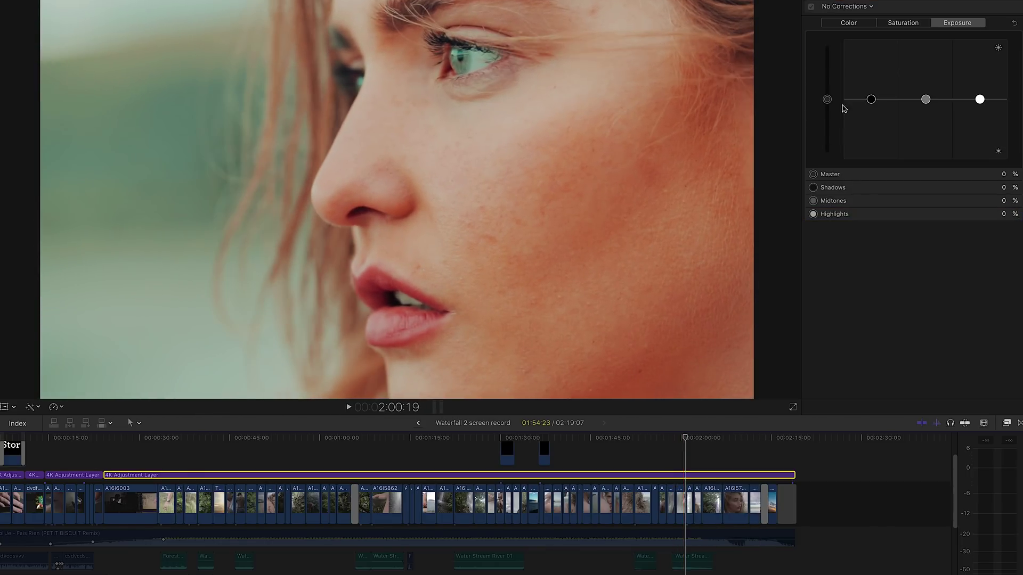
# - Compare the close-up of the woman's profile with the adjustment layer's ColorFinalePro effect off and on
pyautogui.click(835, 6)
pyautogui.click(832, 18)
pyautogui.click(814, 20)
pyautogui.click(814, 21)
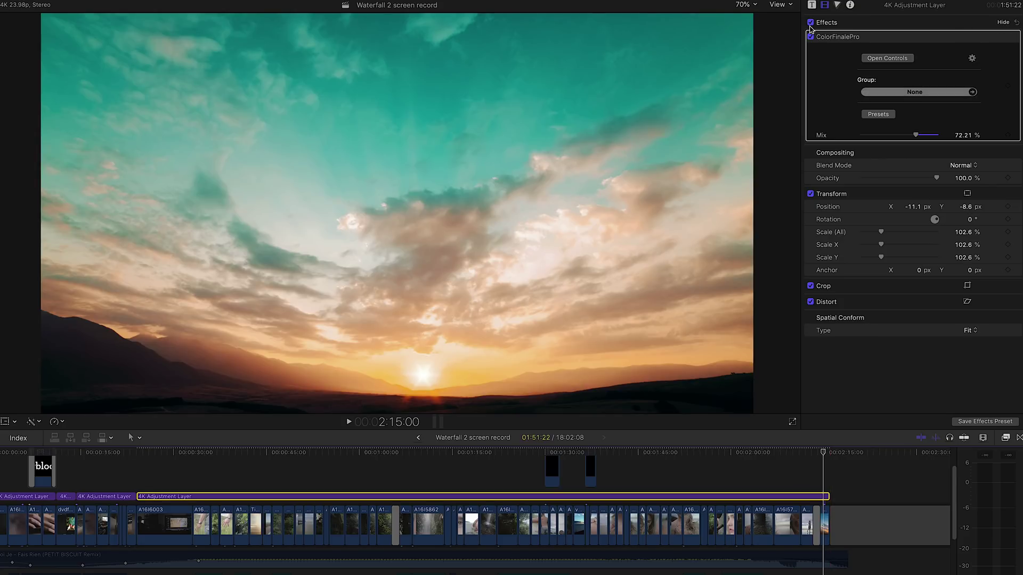
# - Compare the mountain sunset clip at about 2:15:00 with all of the 4K Adjustment Layer's effects off and on
pyautogui.click(810, 22)
pyautogui.click(810, 22)
pyautogui.click(810, 23)
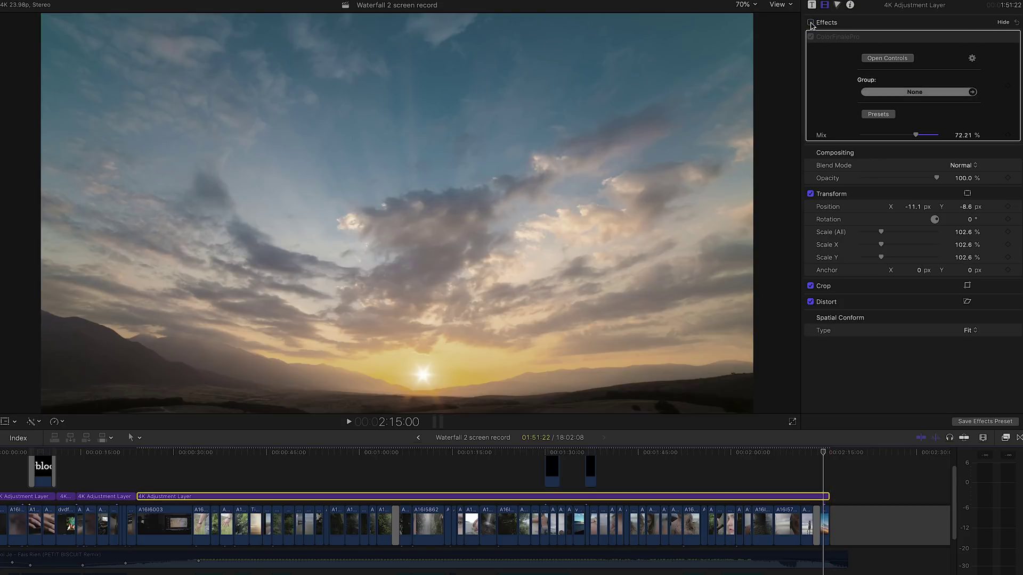
pyautogui.click(810, 23)
pyautogui.click(810, 23)
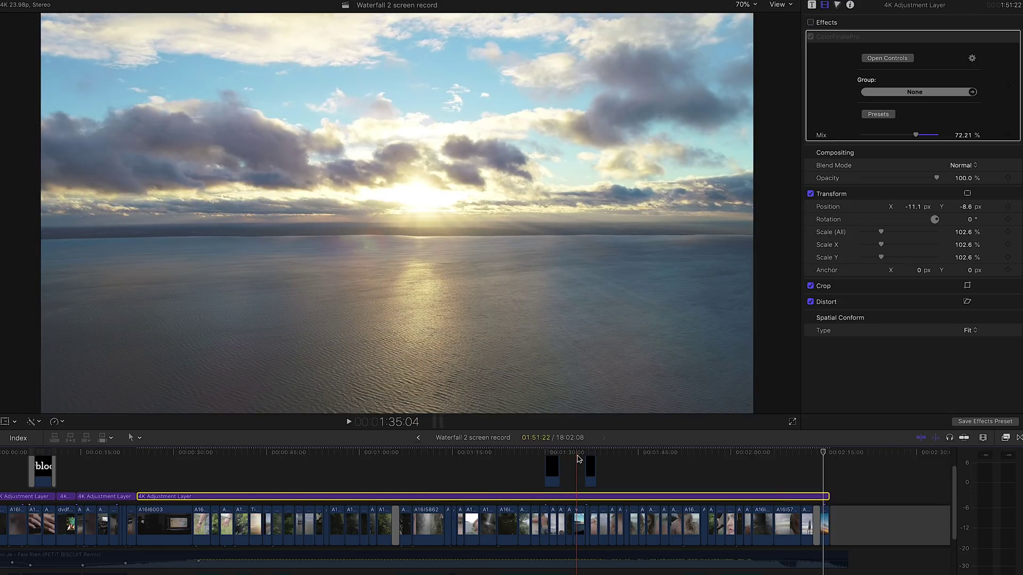
# - Go to the aerial sea sunset at about 1:35:04, re-enable the adjustment layer's effects, and review the shot with the ColorFinalePro grade
pyautogui.click(578, 459)
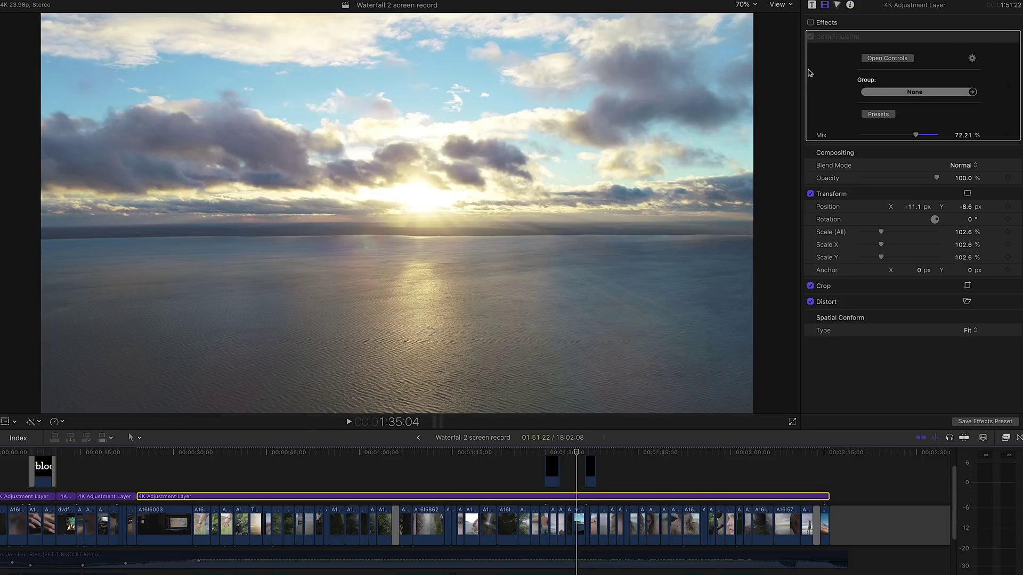
pyautogui.click(811, 22)
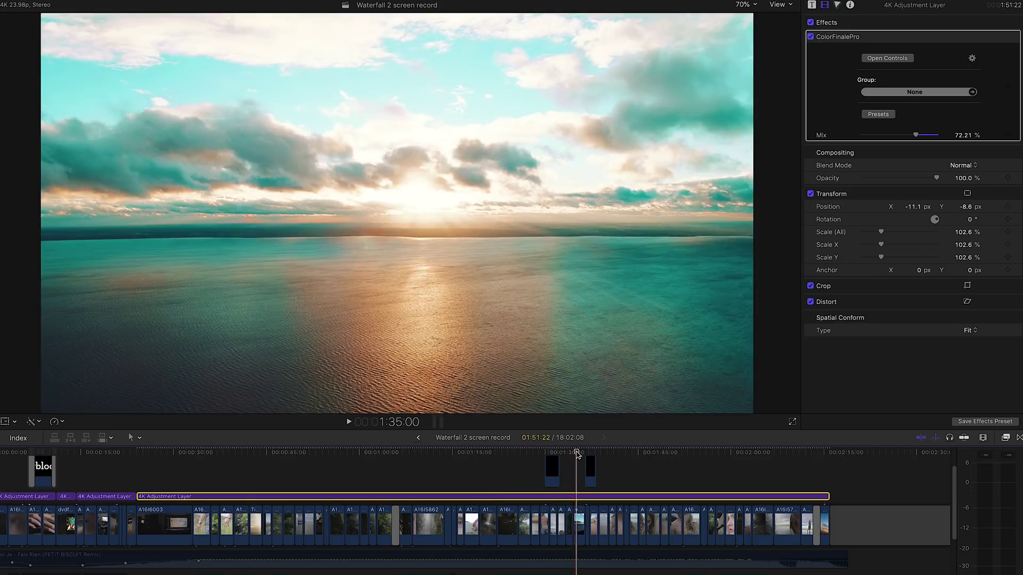
pyautogui.click(572, 454)
pyautogui.moveTo(571, 454)
pyautogui.mouseDown()
pyautogui.moveTo(588, 457)
pyautogui.moveTo(579, 456)
pyautogui.mouseUp()
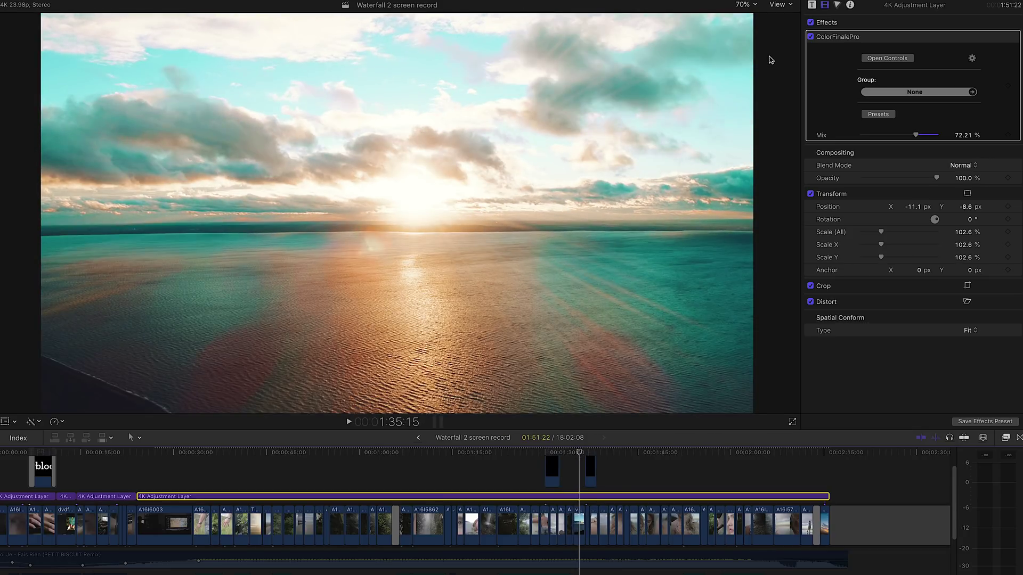
pyautogui.click(811, 37)
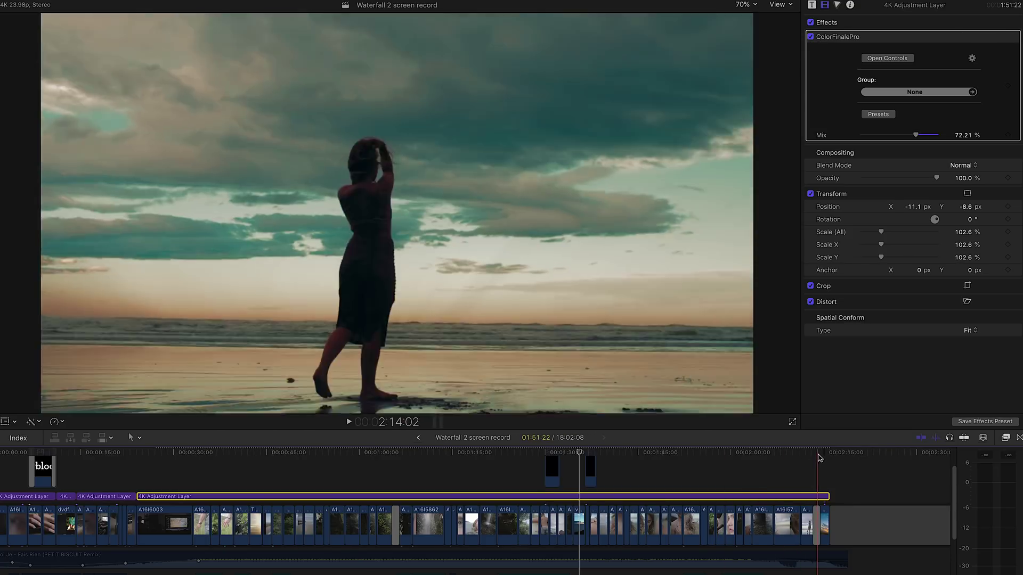
# - Return to the mountain sunset at about 2:15:02 and compare it with only ColorFinalePro switched off and on
pyautogui.click(820, 454)
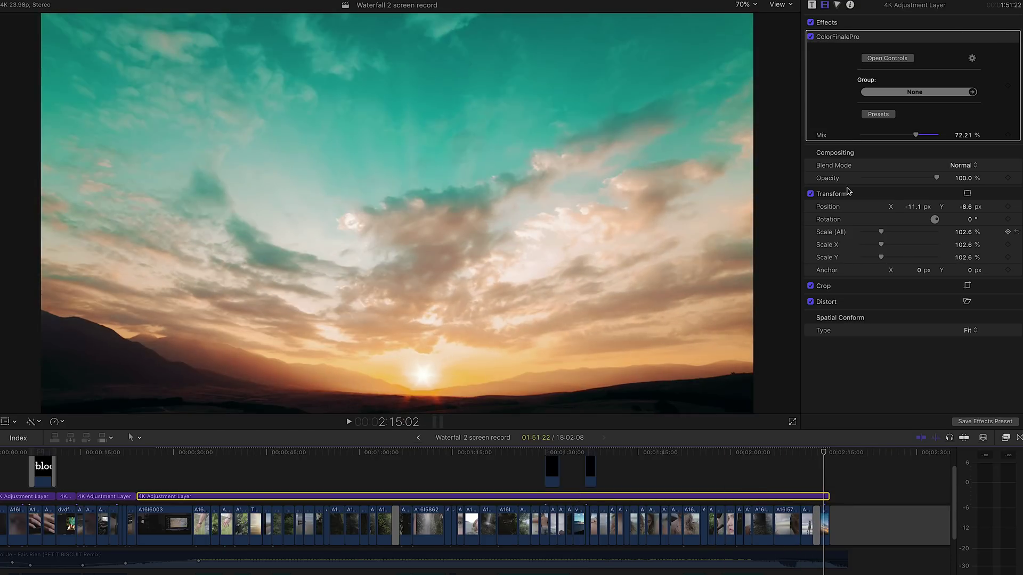
pyautogui.click(810, 36)
pyautogui.click(811, 37)
pyautogui.click(810, 37)
pyautogui.click(810, 37)
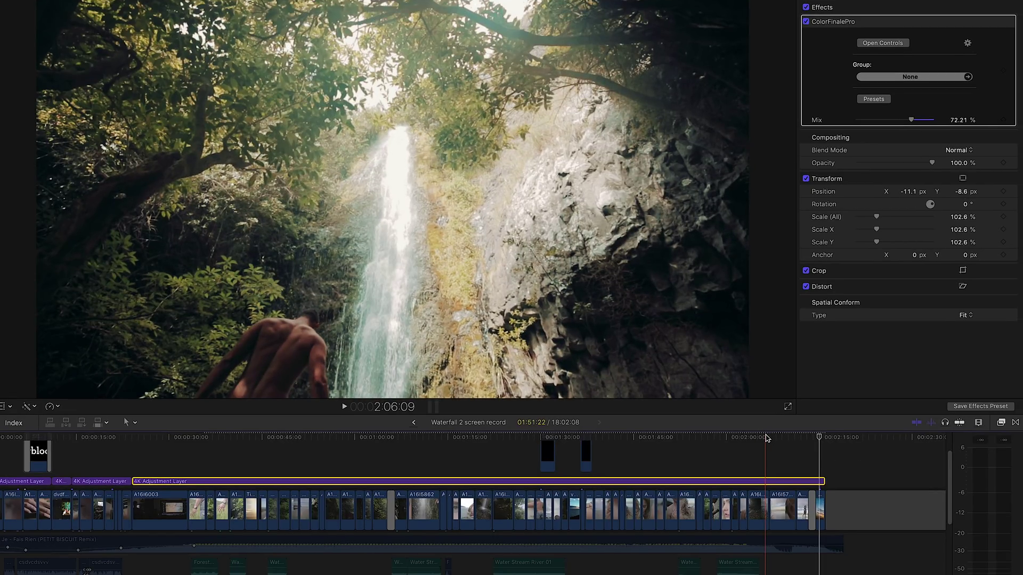
# - Review the graded waterfall and woman close-up shots around 2:03:11 to 2:09:09, ending on the couple's close-up at about 1:48:08
pyautogui.click(766, 437)
pyautogui.moveTo(766, 438); pyautogui.dragTo(748, 436)
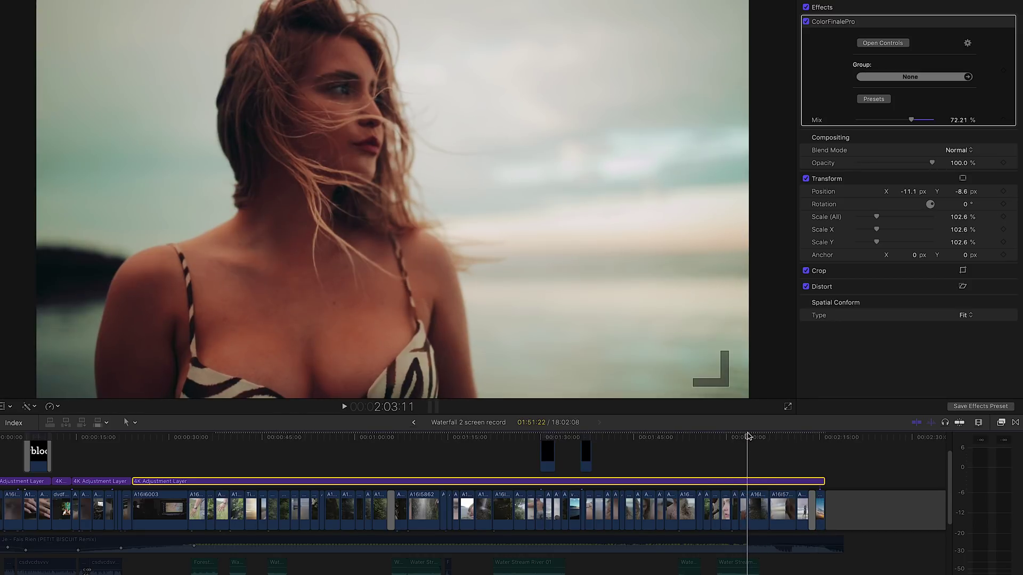
pyautogui.moveTo(748, 436); pyautogui.dragTo(785, 457)
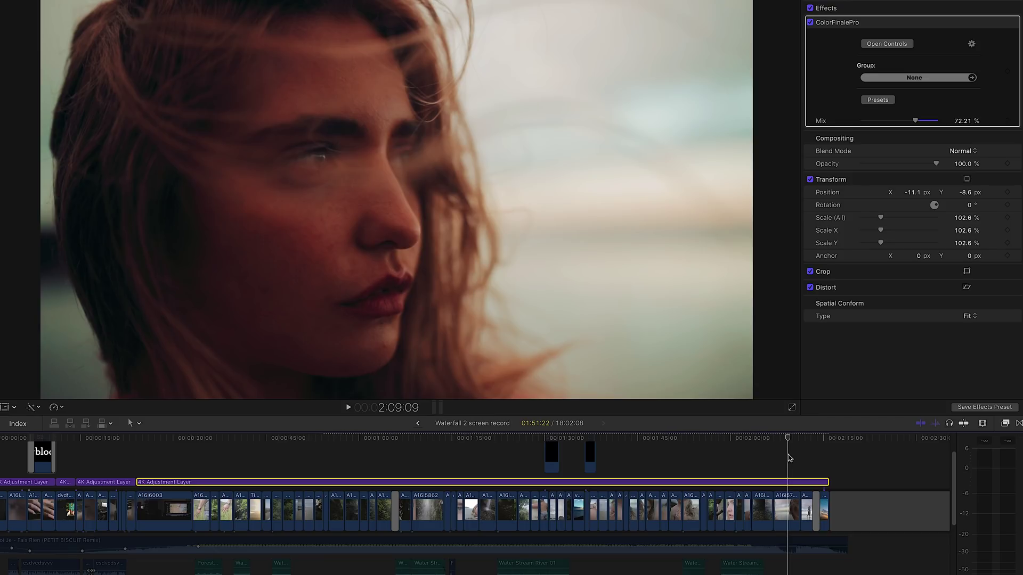
pyautogui.moveTo(789, 458); pyautogui.dragTo(659, 449)
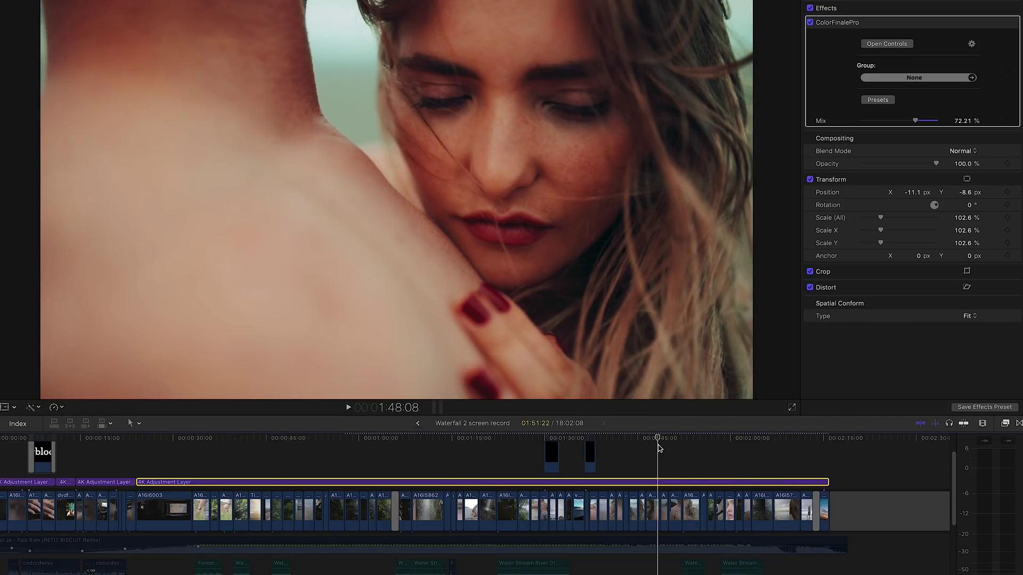